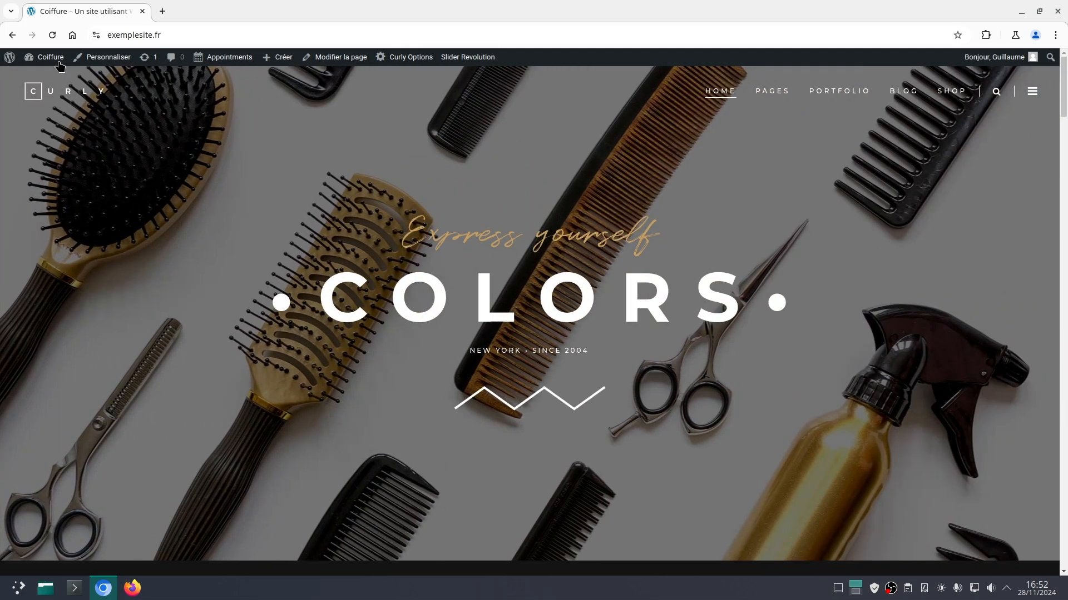
Open the Duplicator backups page in the Coiffure site's administration area
click(51, 59)
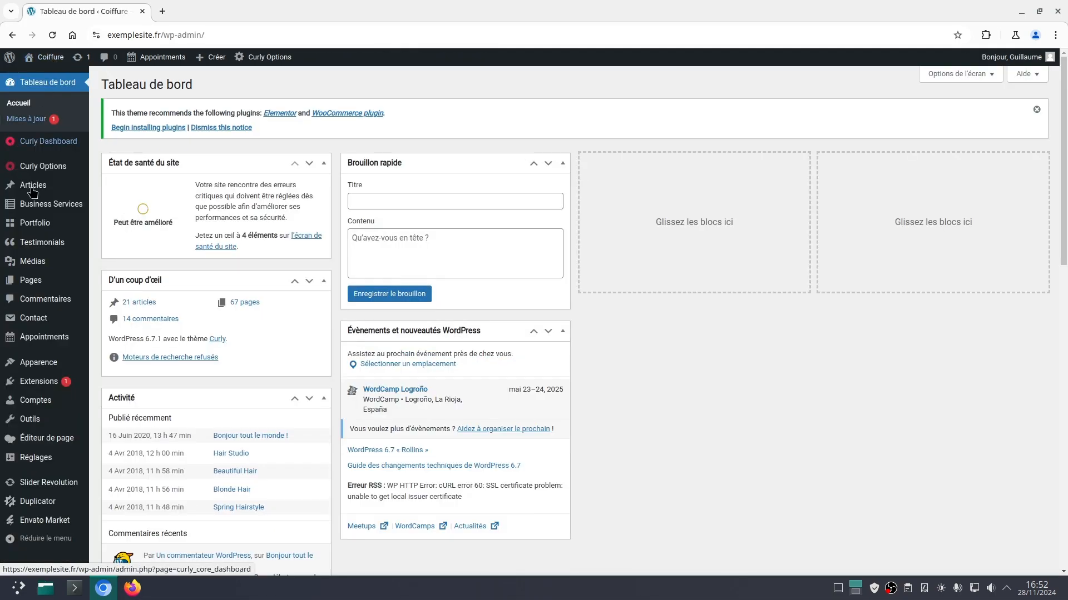
mouse_move(26, 507)
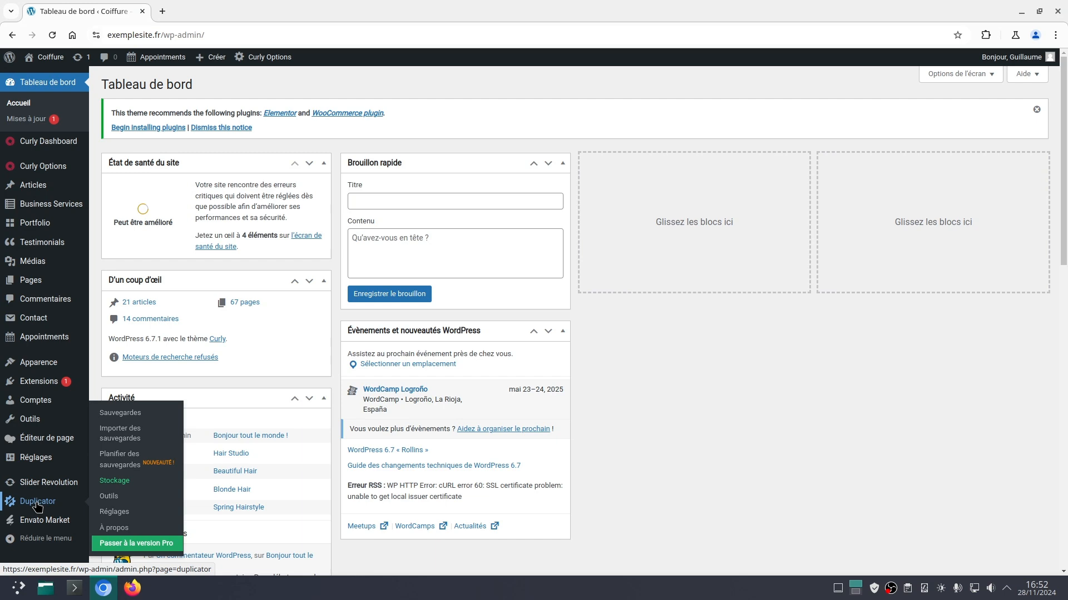
click(38, 504)
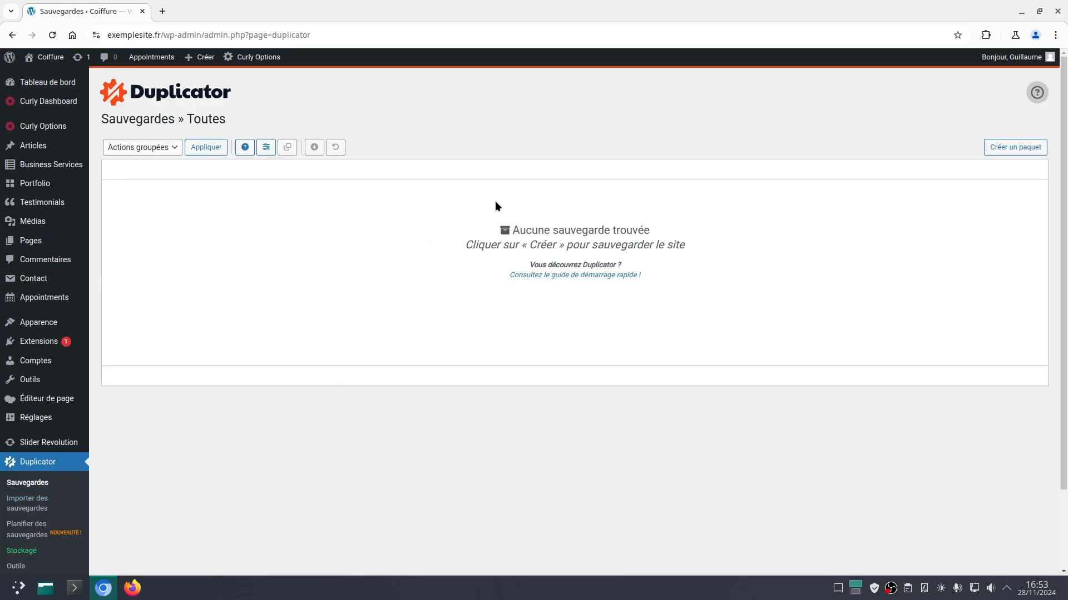
Try to create the zip backup 20241128_coiffure, scanning the site and reviewing the size check details before starting the build
click(1015, 147)
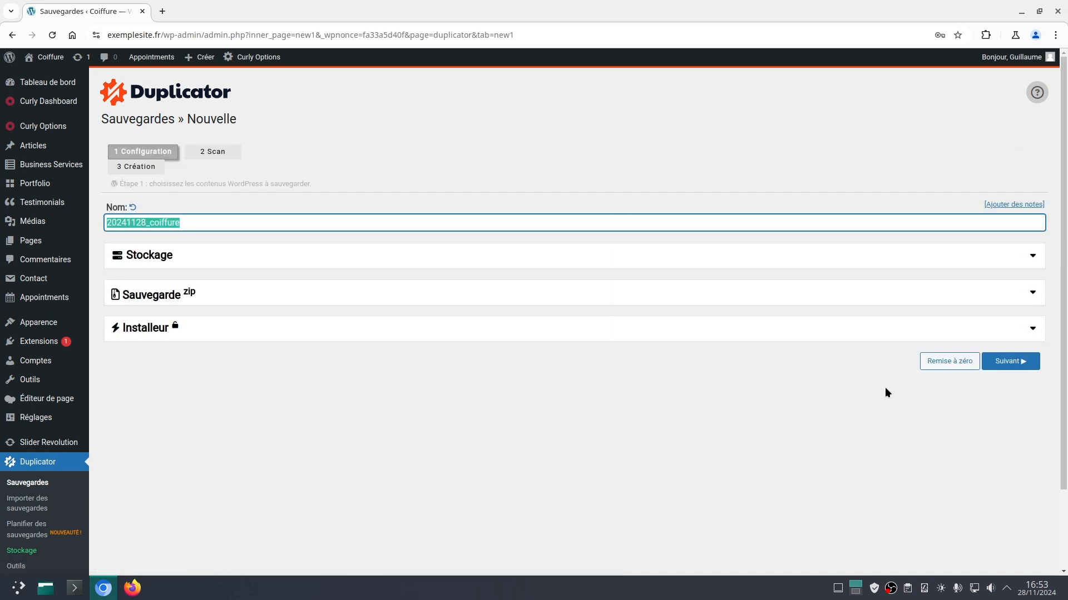
click(1013, 364)
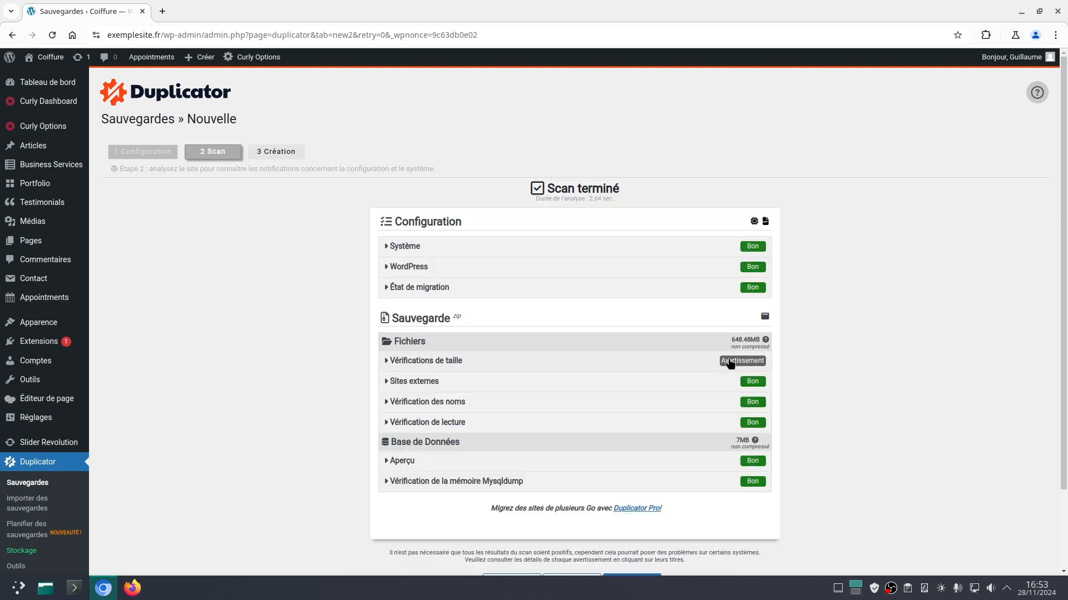
click(447, 364)
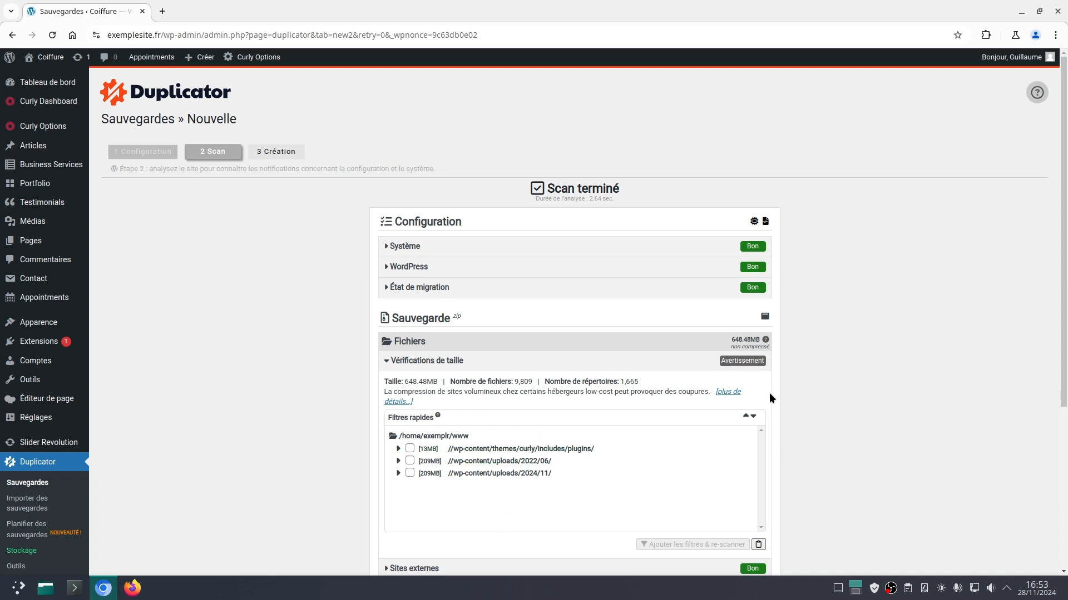
click(387, 363)
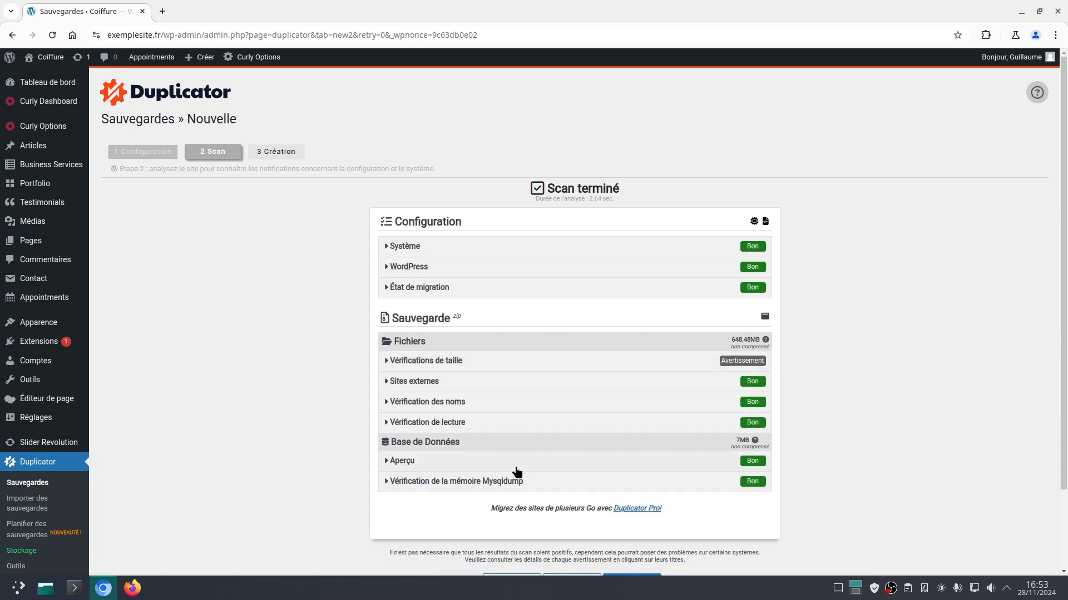
scroll(516, 472, down, 2)
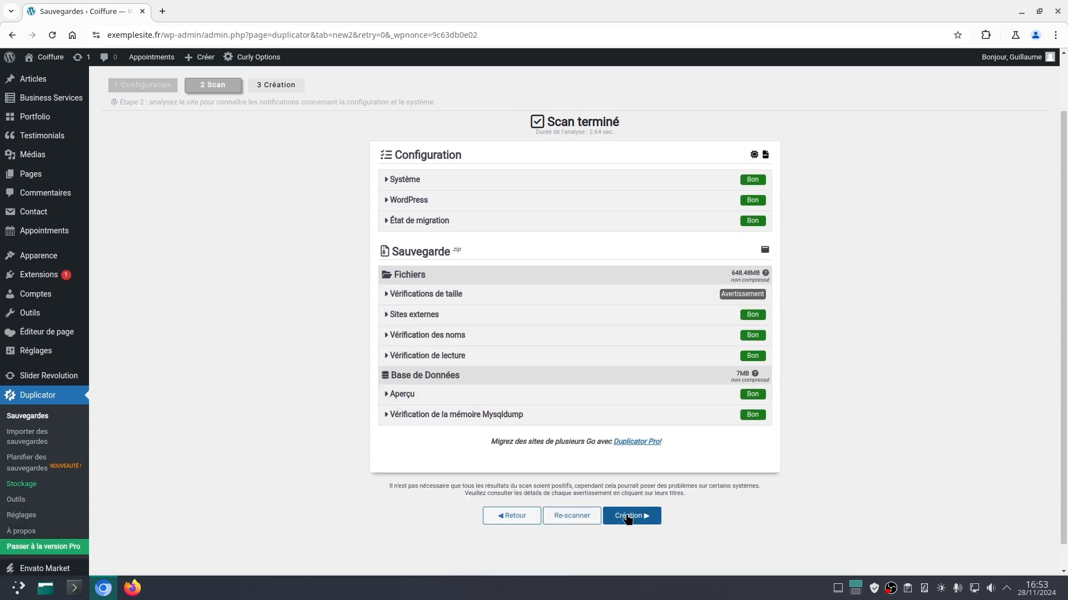
click(628, 516)
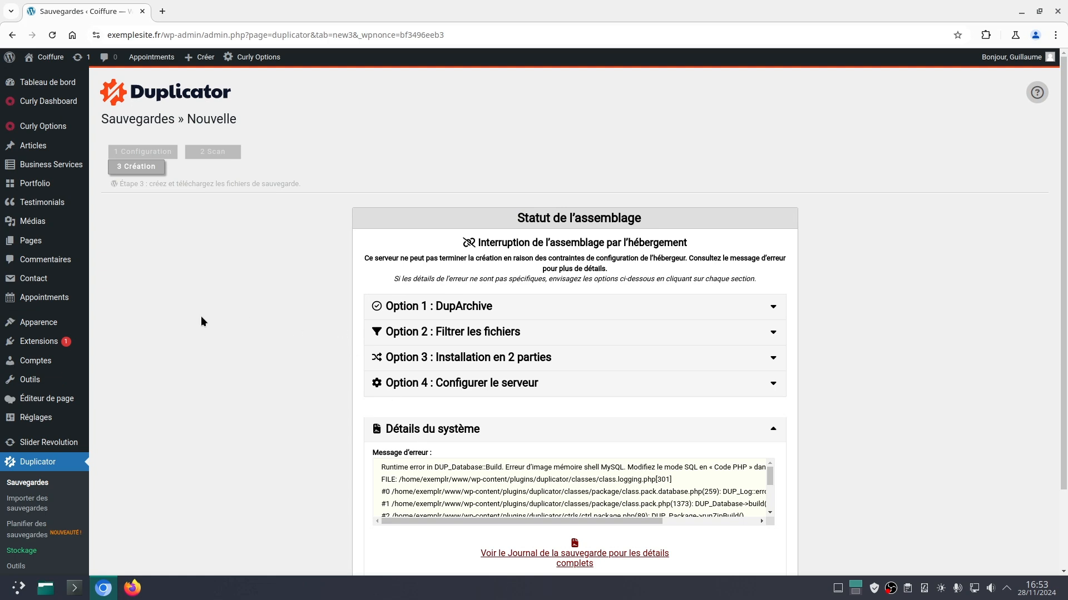
Set Duplicator's SQL mode for backups to Code PHP and save the backup settings
scroll(202, 321, down, 3)
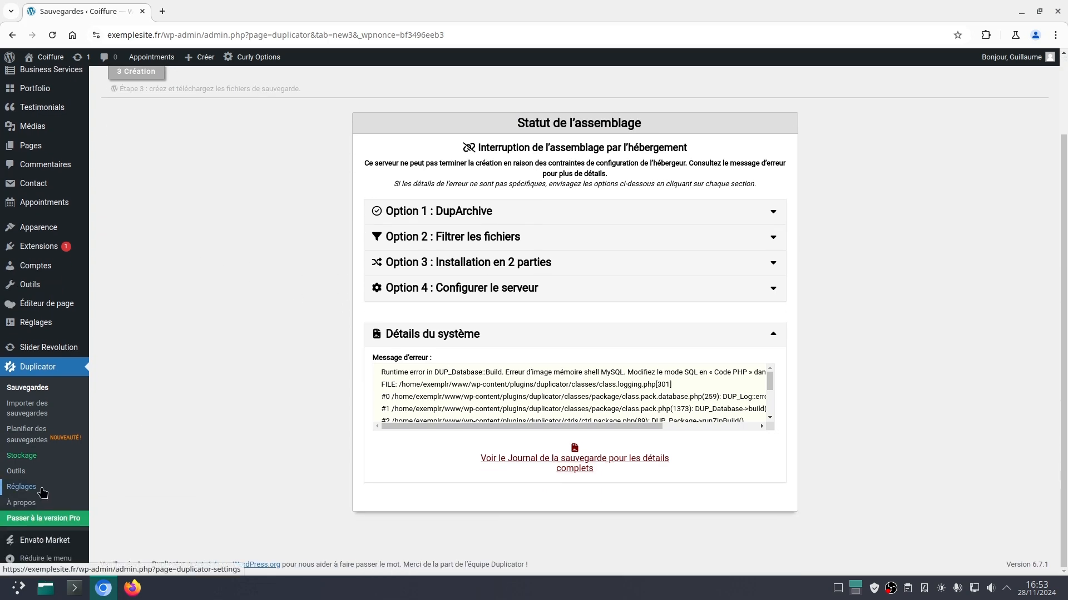
click(22, 488)
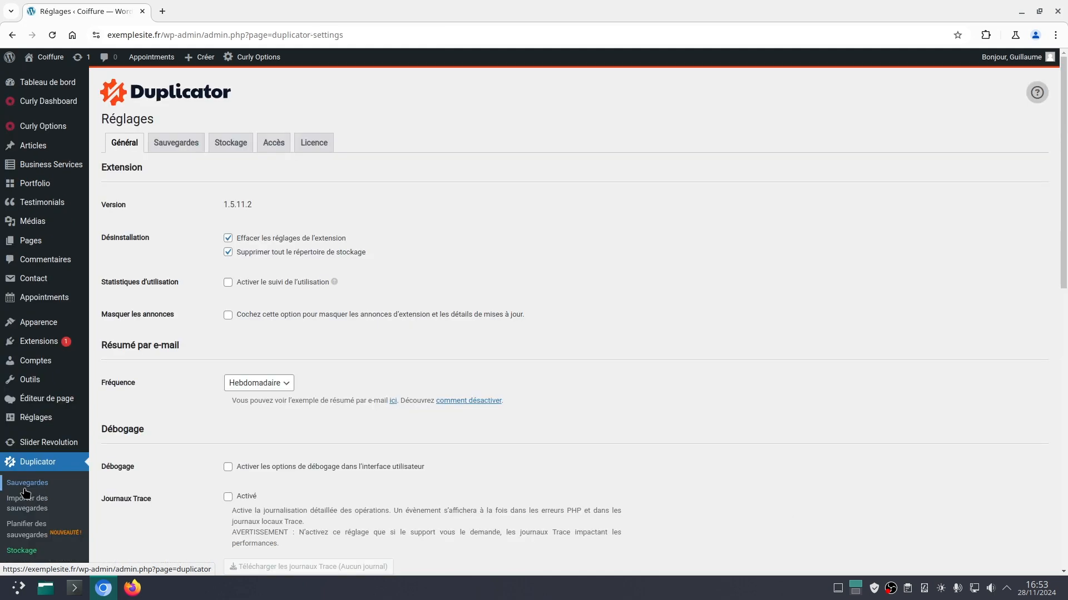
click(177, 144)
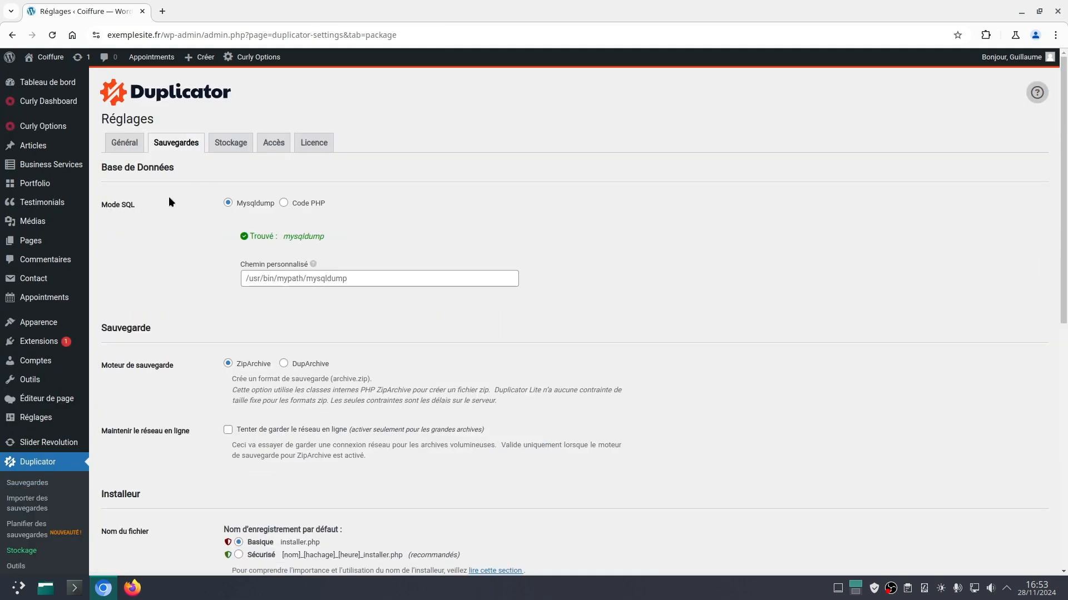
click(284, 203)
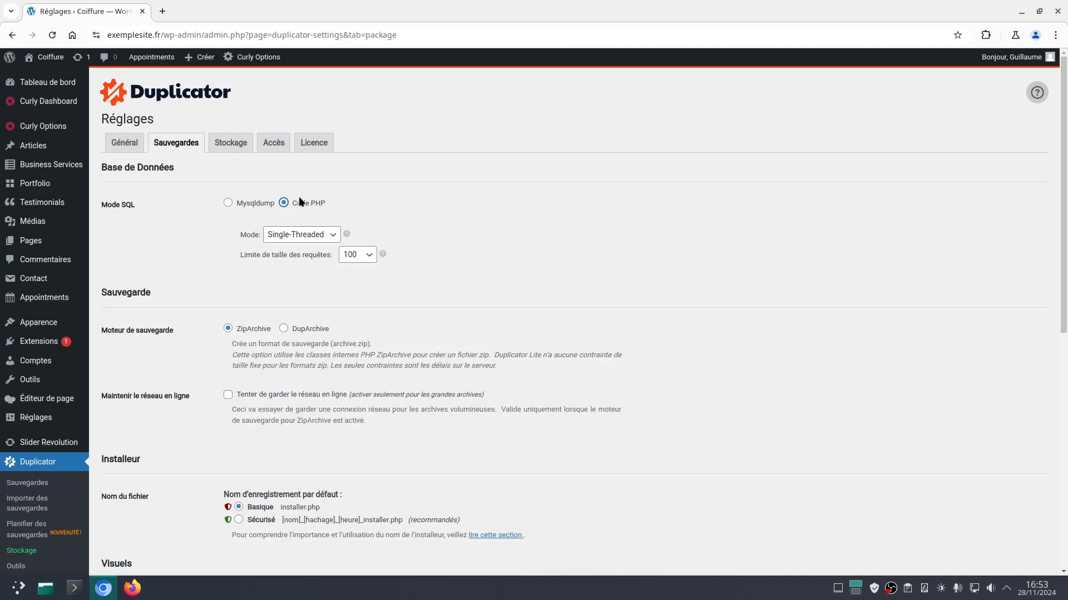
scroll(168, 420, down, 4)
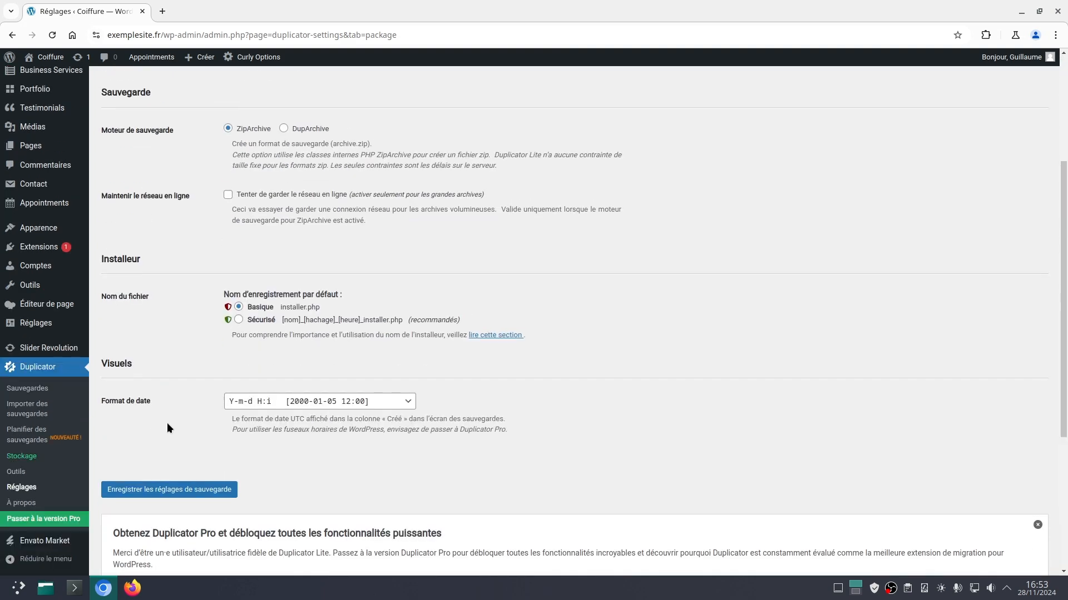
click(172, 484)
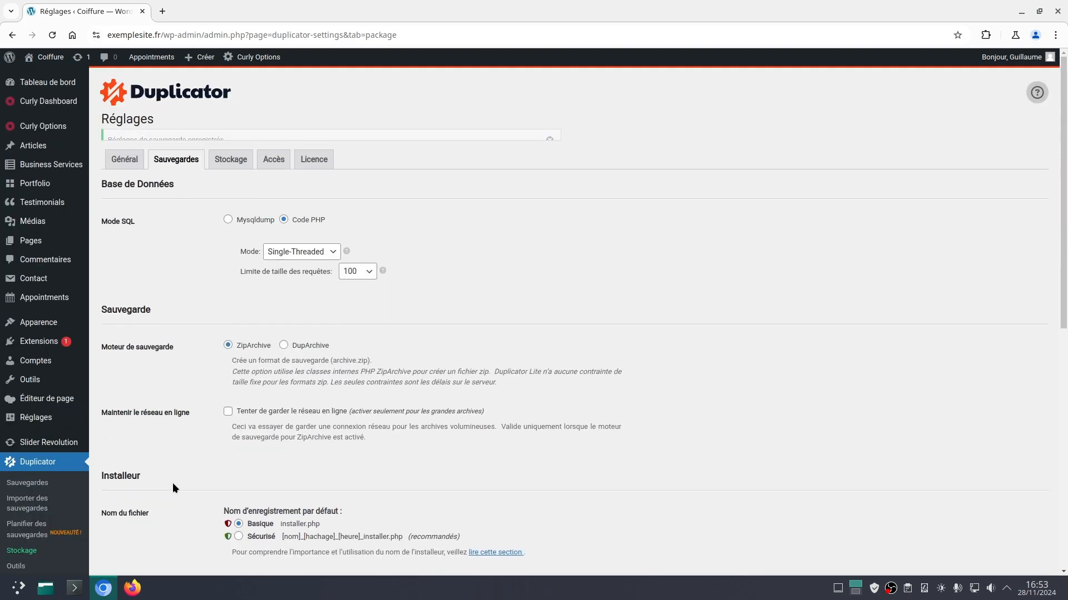
Delete the failed 20241128_coiffure backup from the Duplicator backups list
click(31, 484)
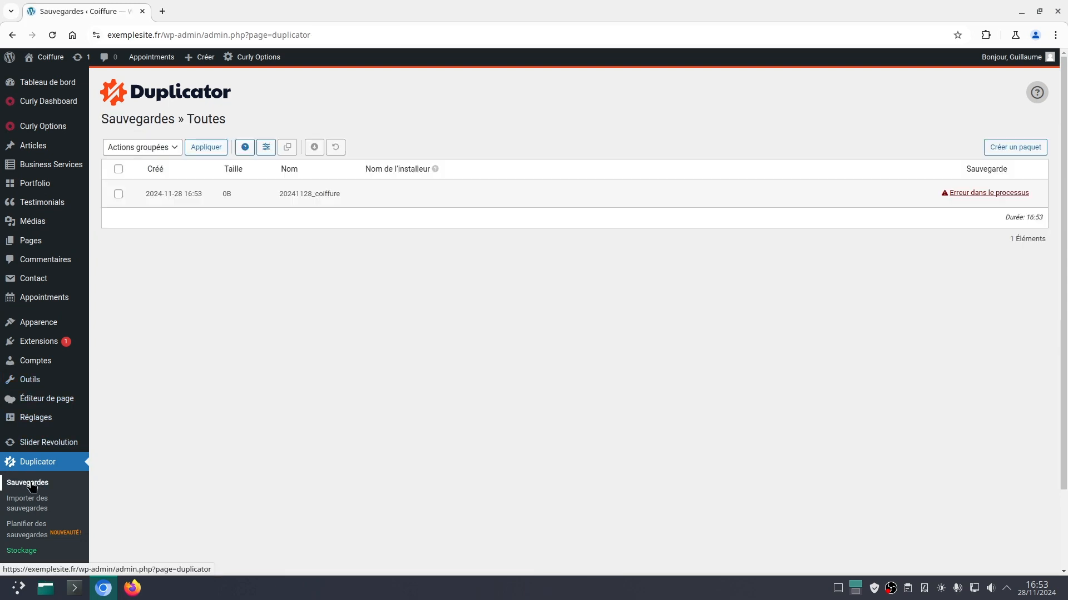
click(119, 168)
click(145, 148)
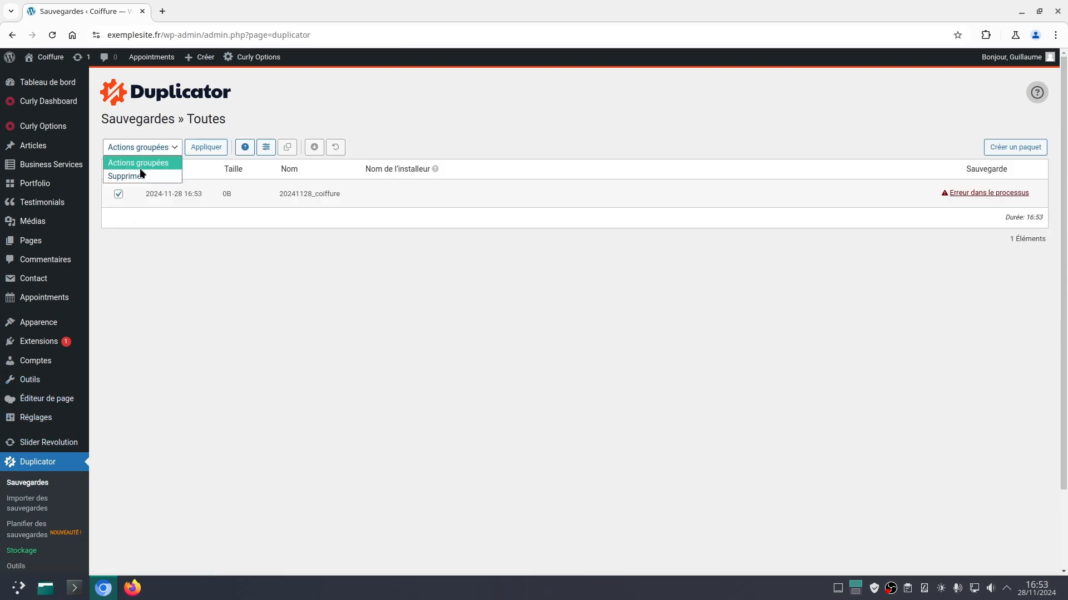
click(141, 173)
click(207, 147)
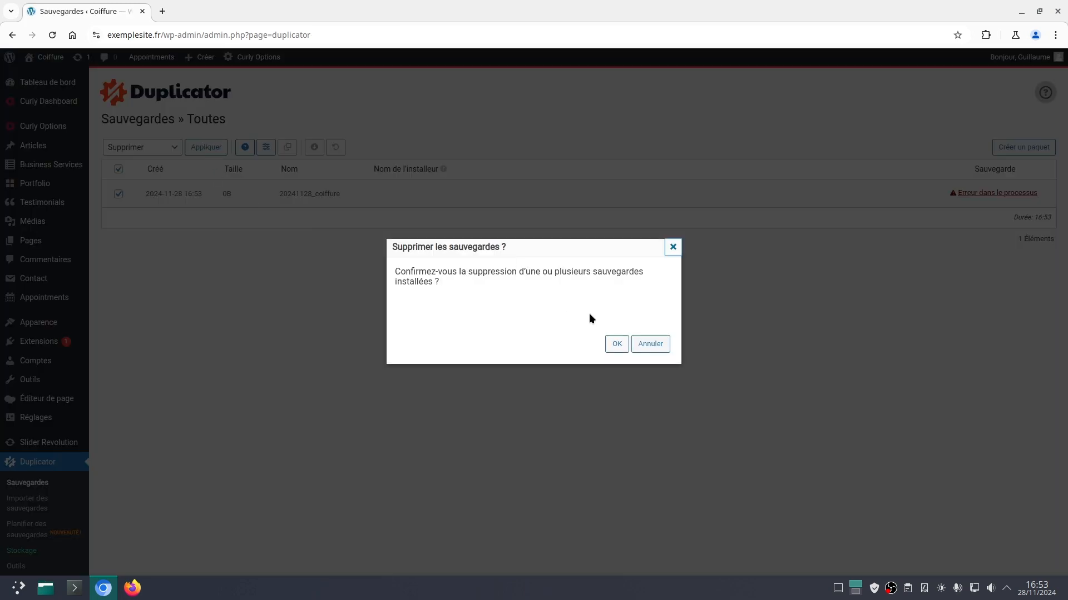
click(610, 341)
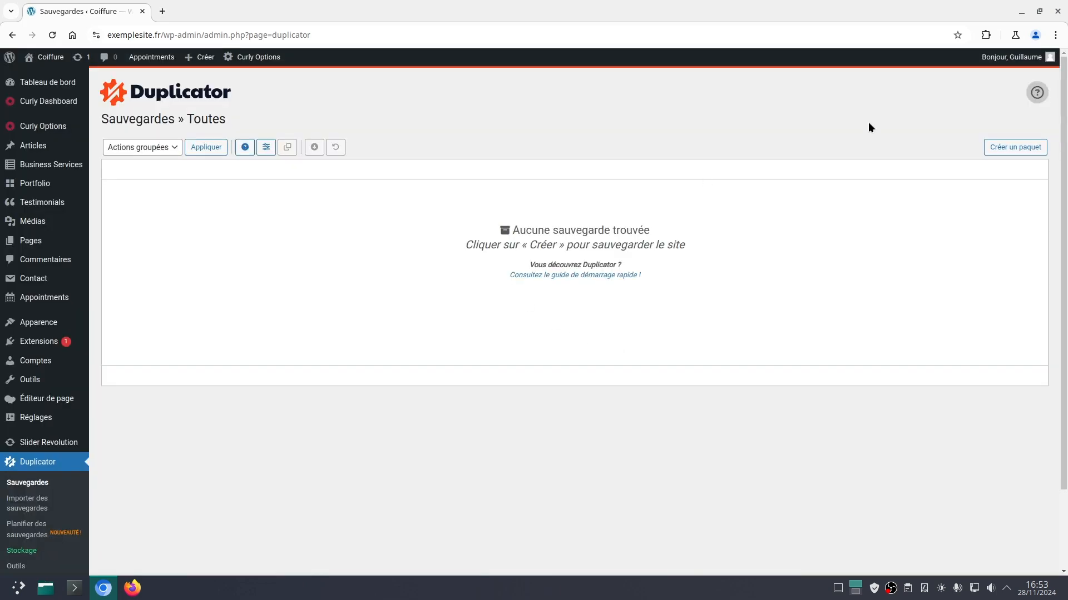
Try building the zip backup 20241128_coiffure again, running the site scan first
click(1010, 149)
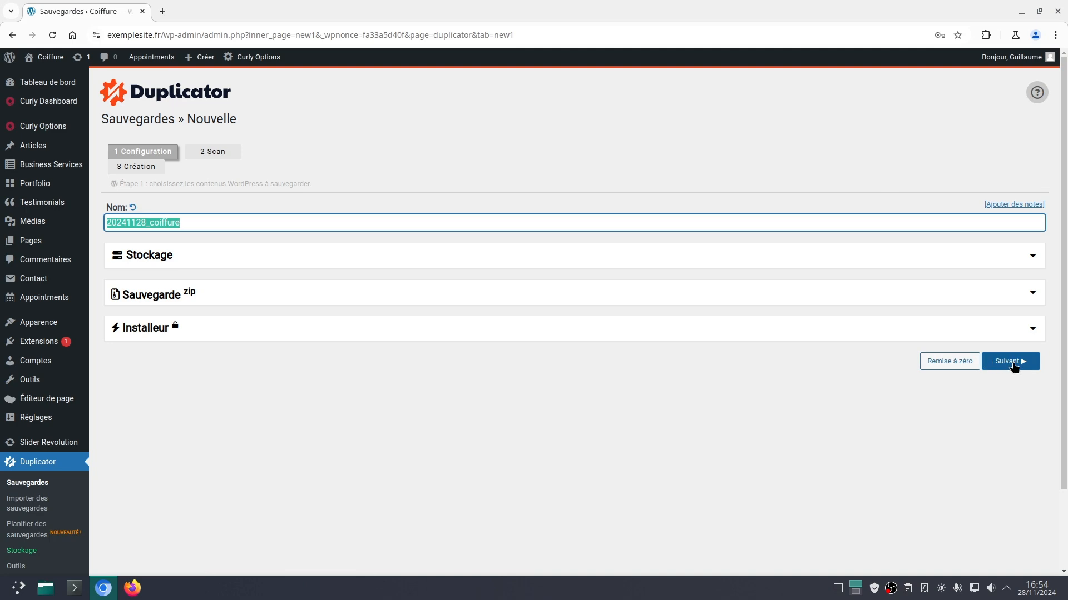
click(1011, 363)
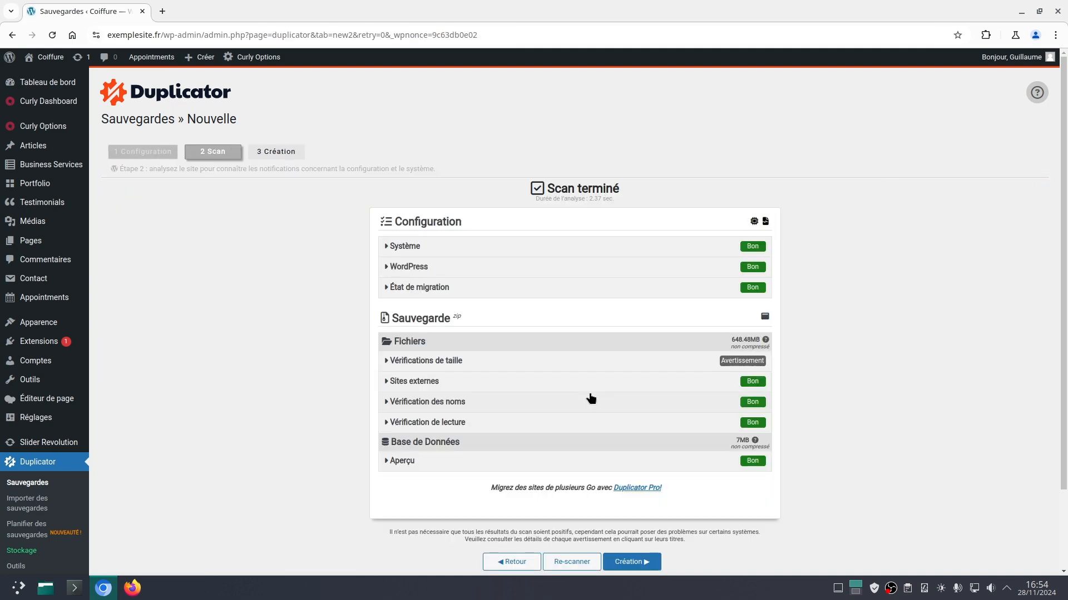
scroll(806, 351, down, 2)
click(634, 469)
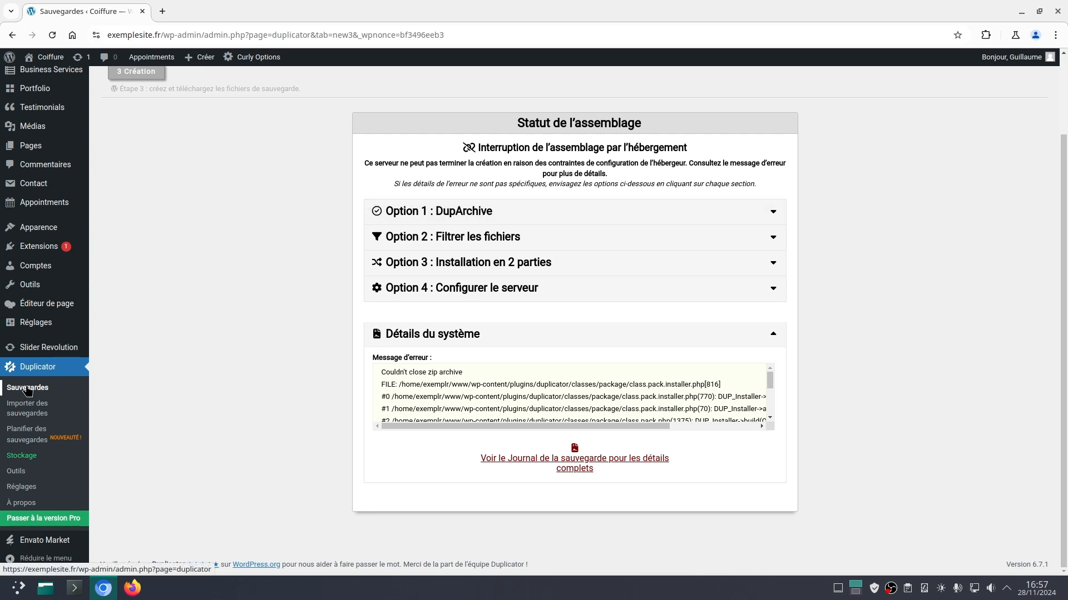
Switch Duplicator's backup engine to DupArchive and save the backup settings
click(25, 489)
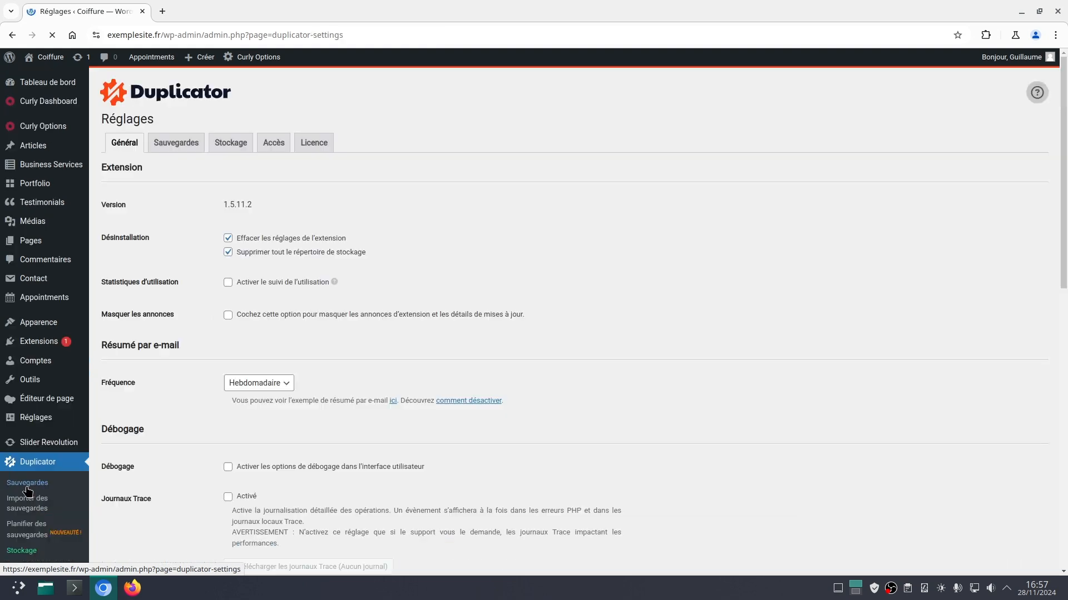
click(178, 142)
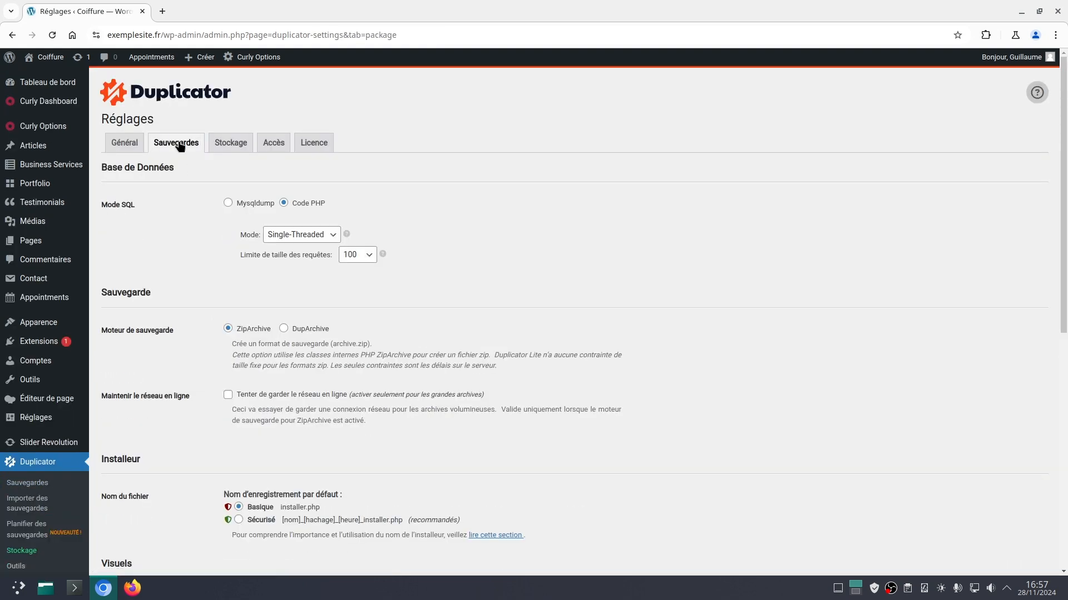
click(284, 329)
drag(274, 365, 316, 365)
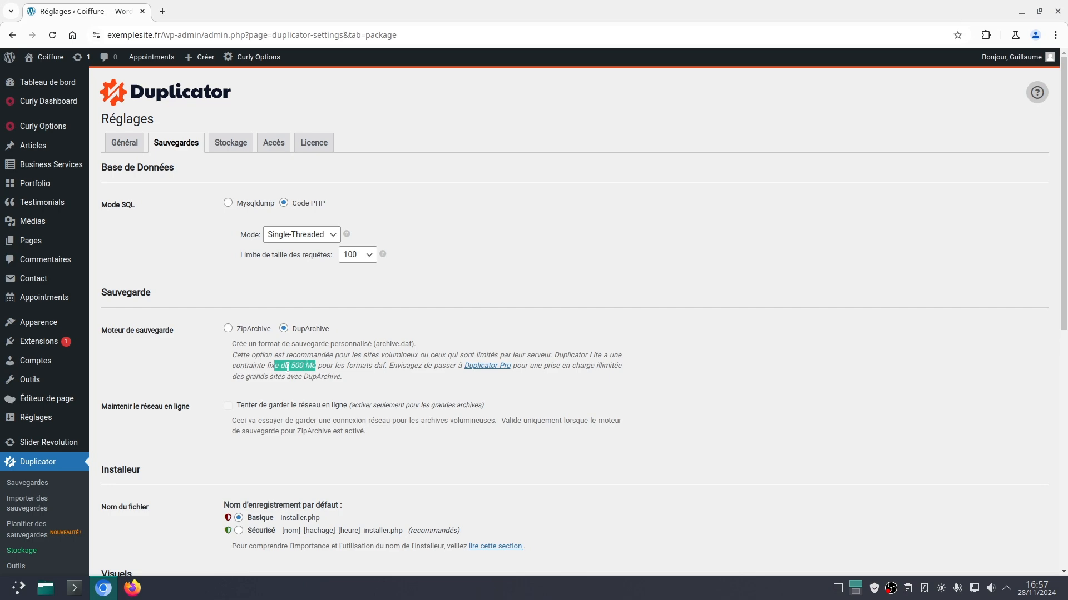
scroll(165, 375, down, 6)
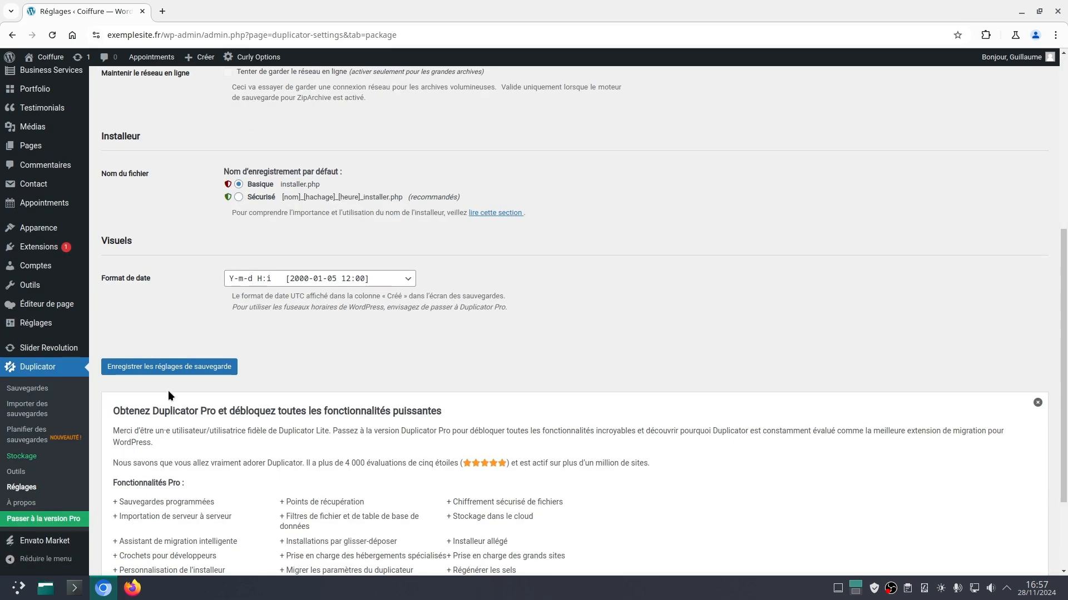
click(174, 367)
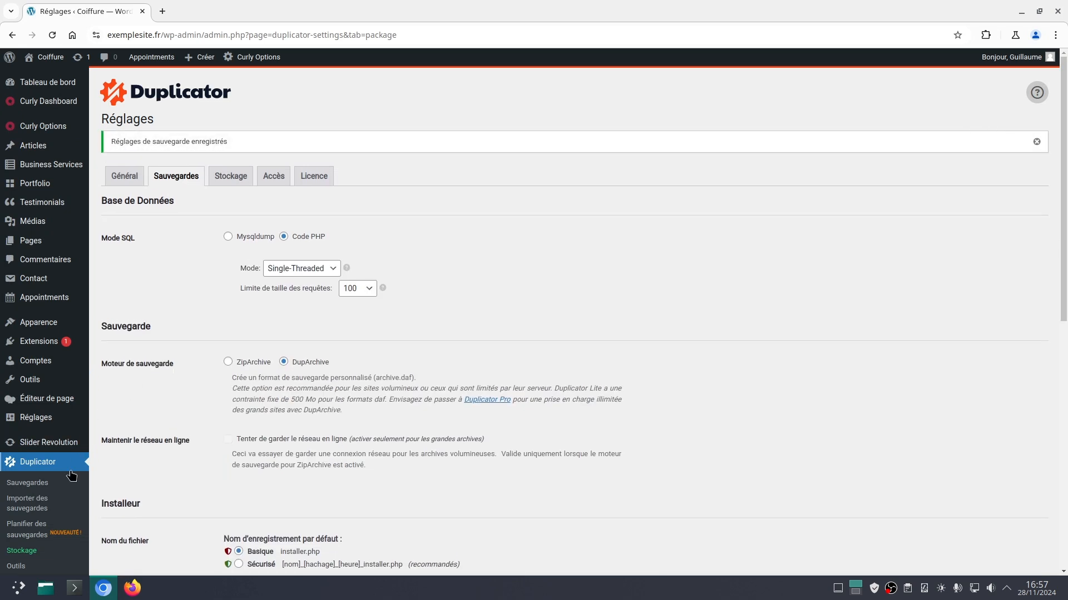
Remove the second failed 20241128_coiffure entry from the backups list and confirm the deletion
click(31, 483)
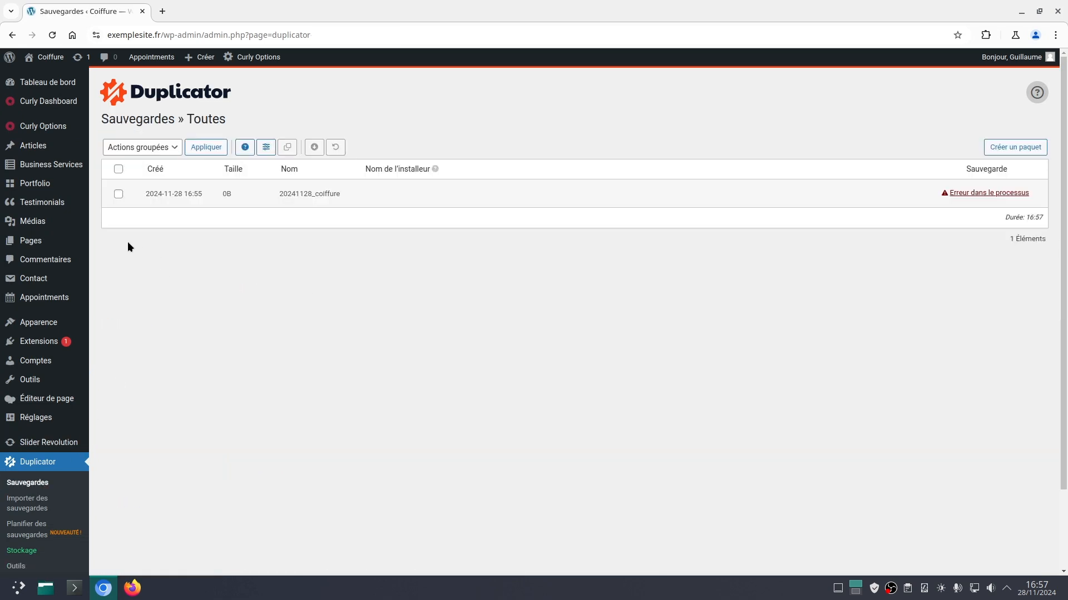
click(116, 169)
click(170, 147)
click(140, 176)
click(204, 145)
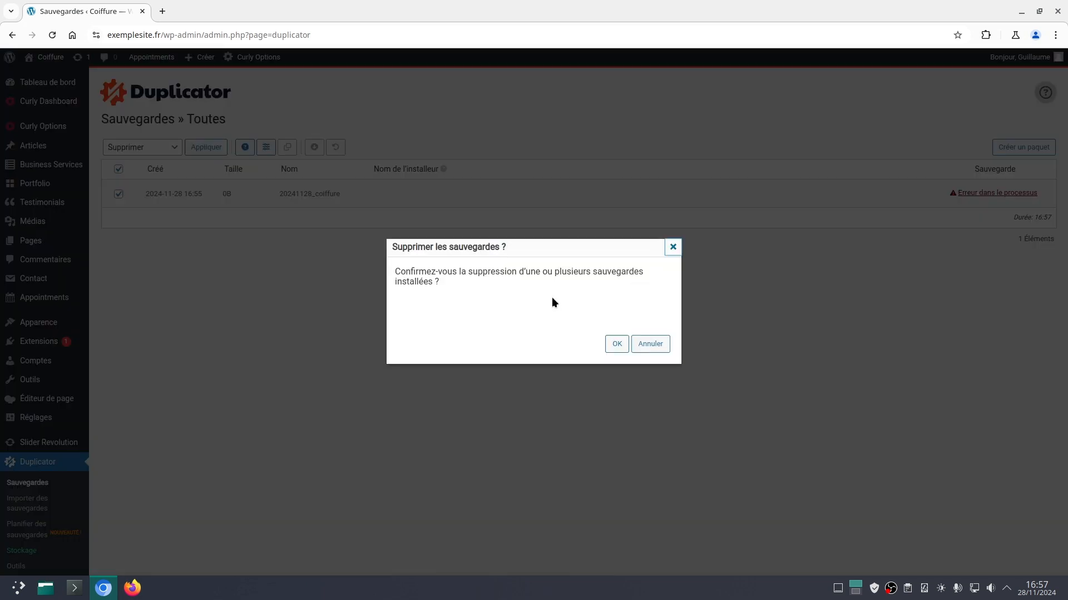
click(617, 345)
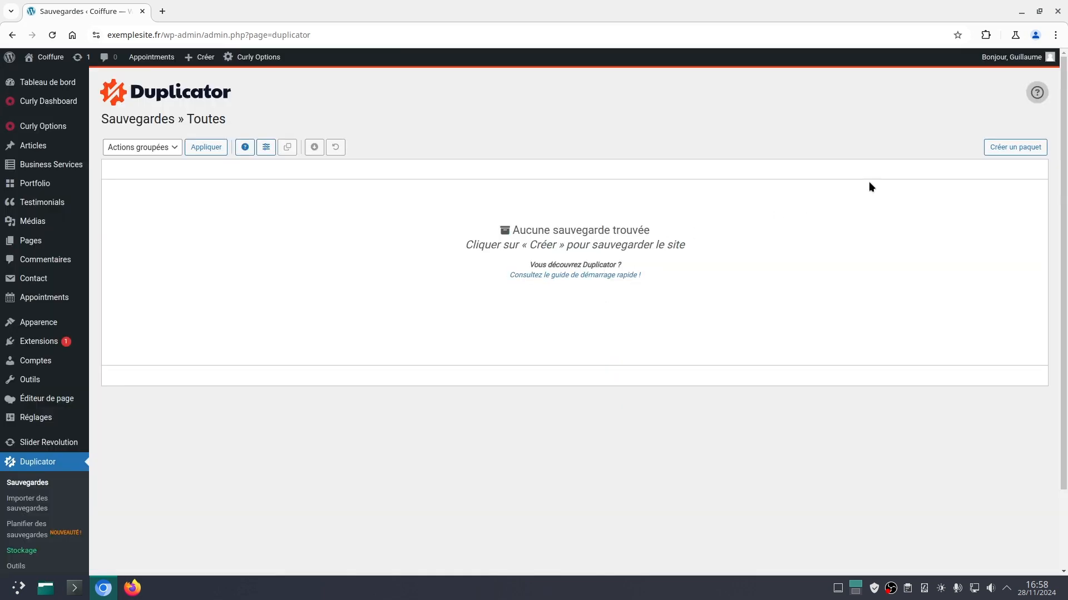
Start a new DupArchive backup named 20241128_coiffure, scan the site and review the total size check
click(1019, 148)
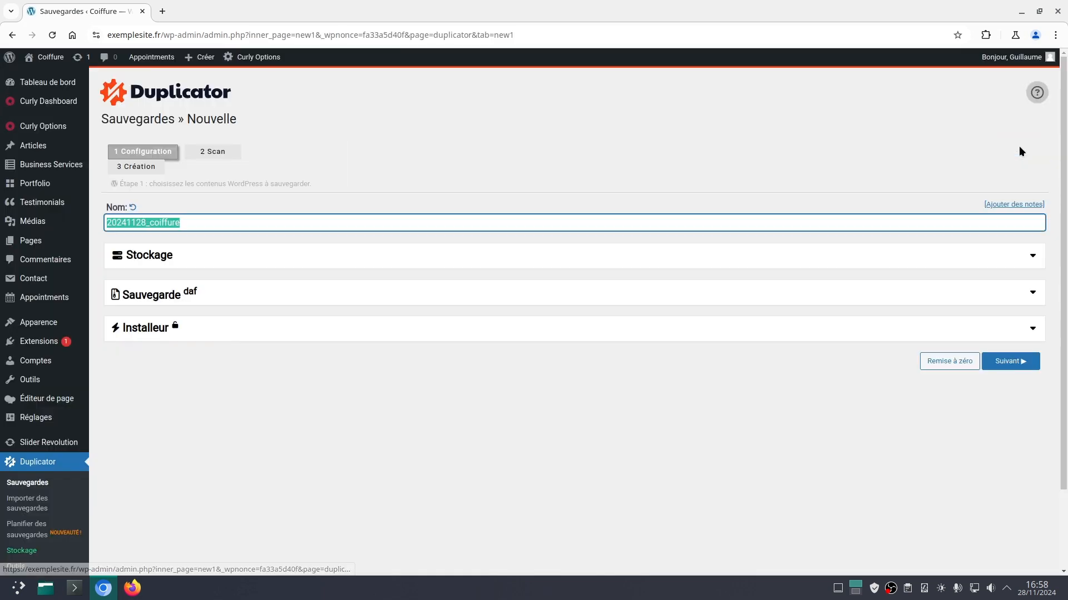
click(1011, 362)
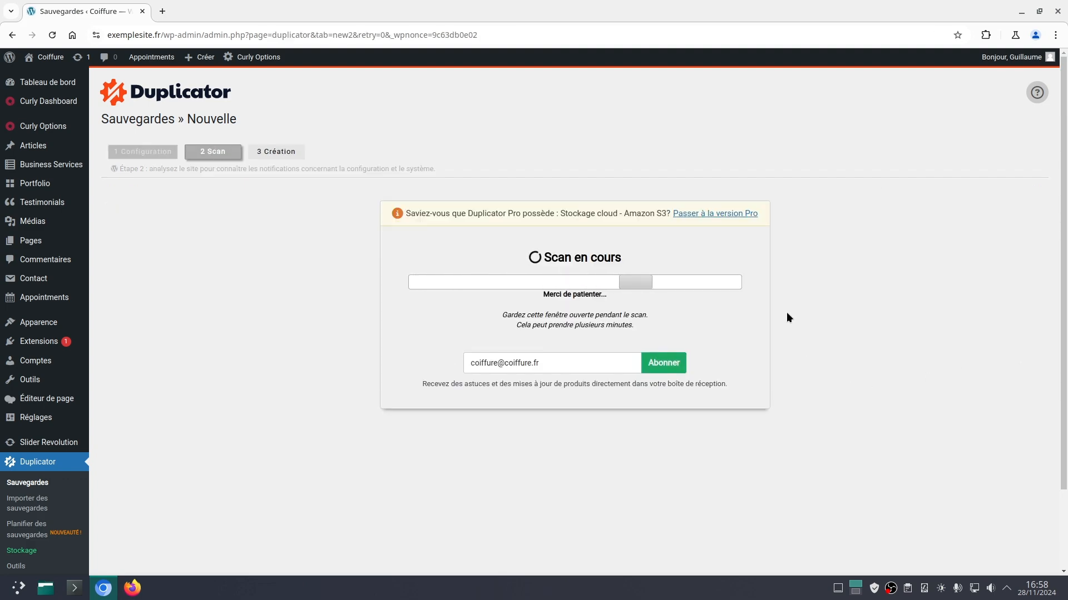
scroll(495, 417, down, 2)
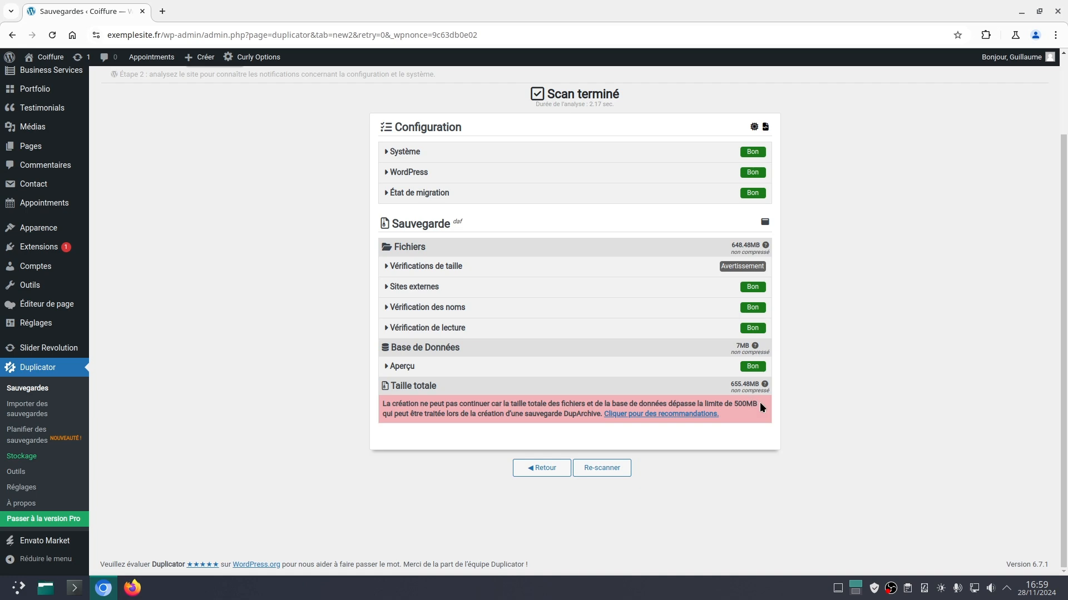
drag(759, 405, 755, 404)
Return to the backup configuration, enable the file filters, exclude the wp-content folder and rescan the site
click(538, 467)
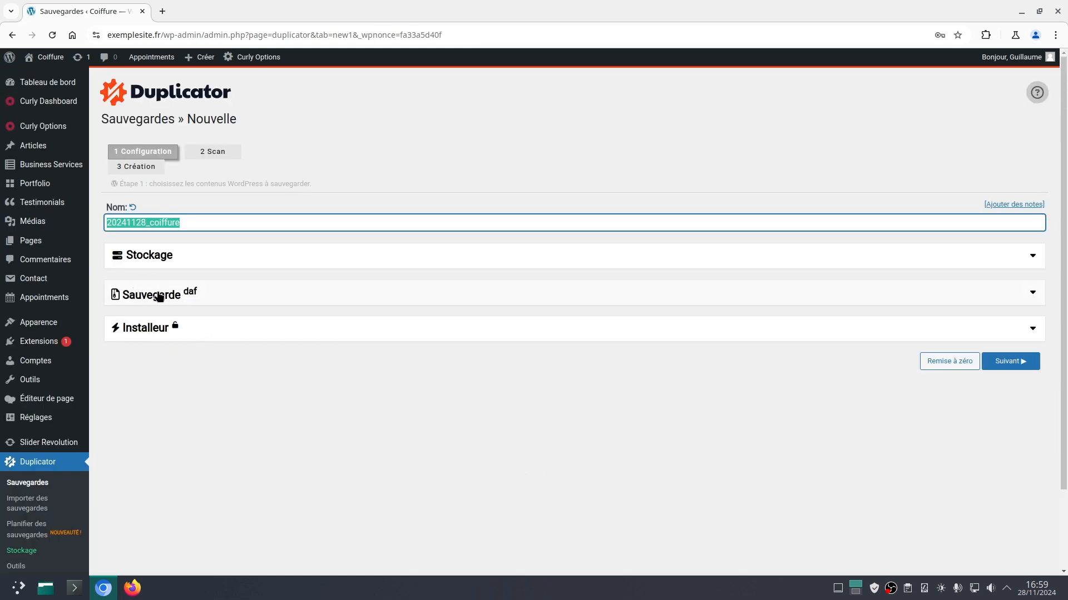
click(137, 293)
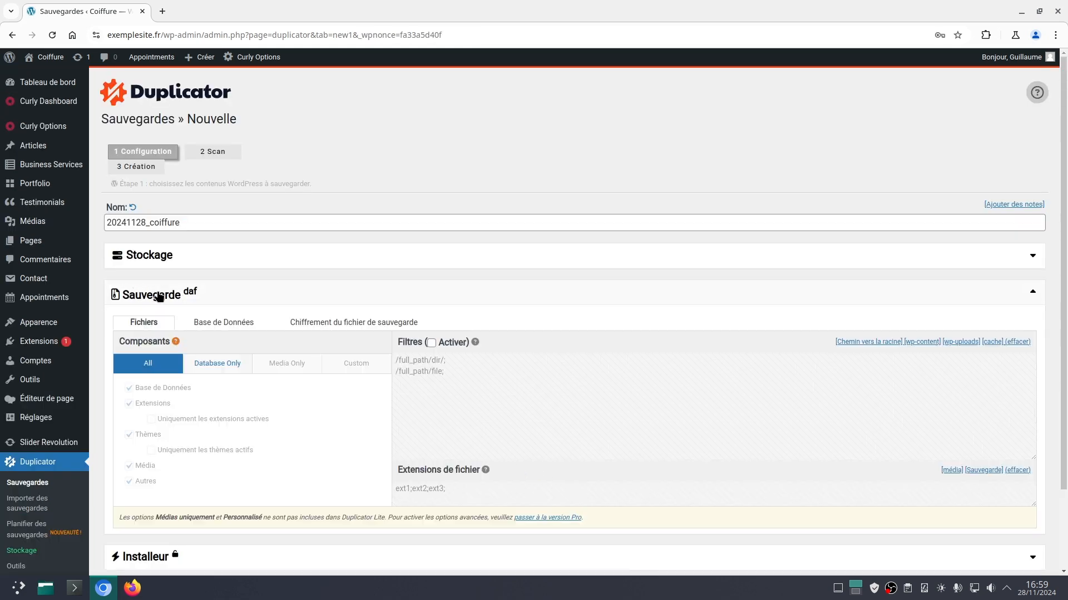
click(432, 344)
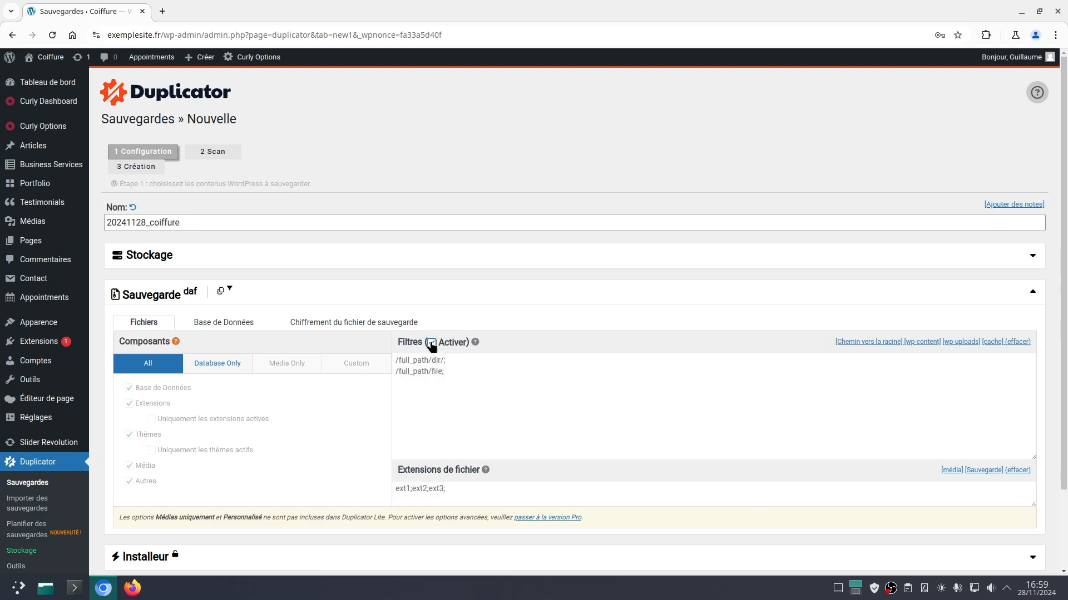
click(920, 342)
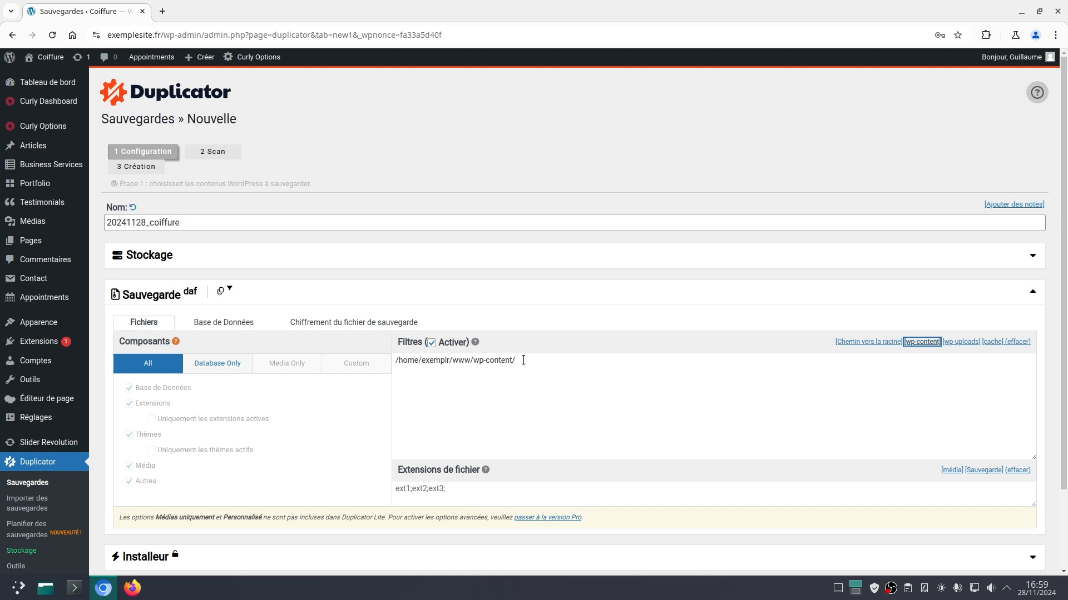
scroll(523, 360, down, 3)
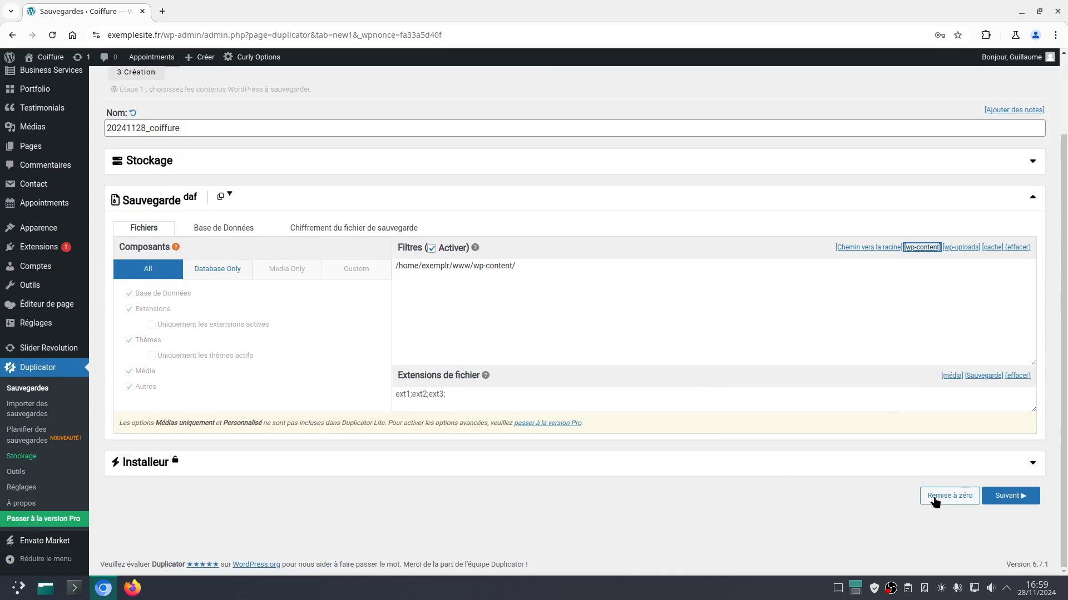
click(1013, 501)
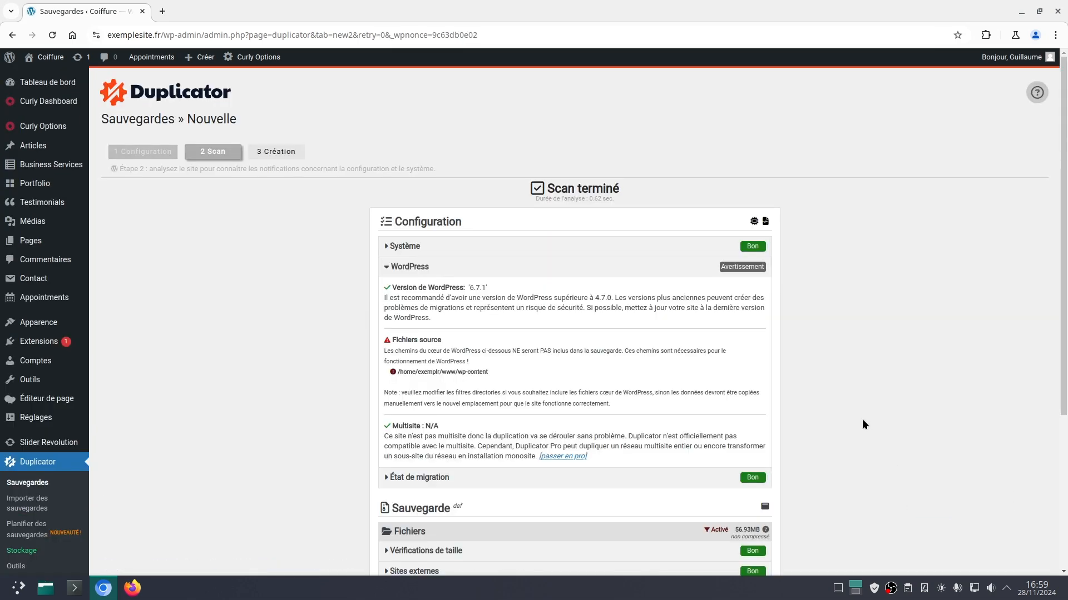
Review the excluded core path and file size in the scan results, and build the filtered DupArchive backup
scroll(816, 423, down, 3)
drag(398, 238, 457, 238)
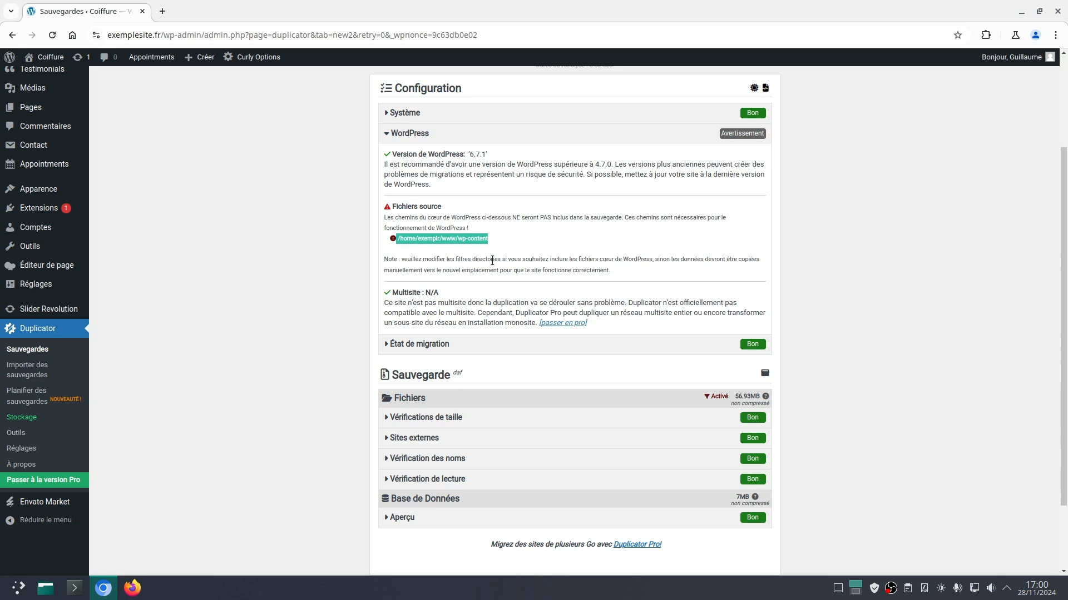
scroll(689, 362, down, 3)
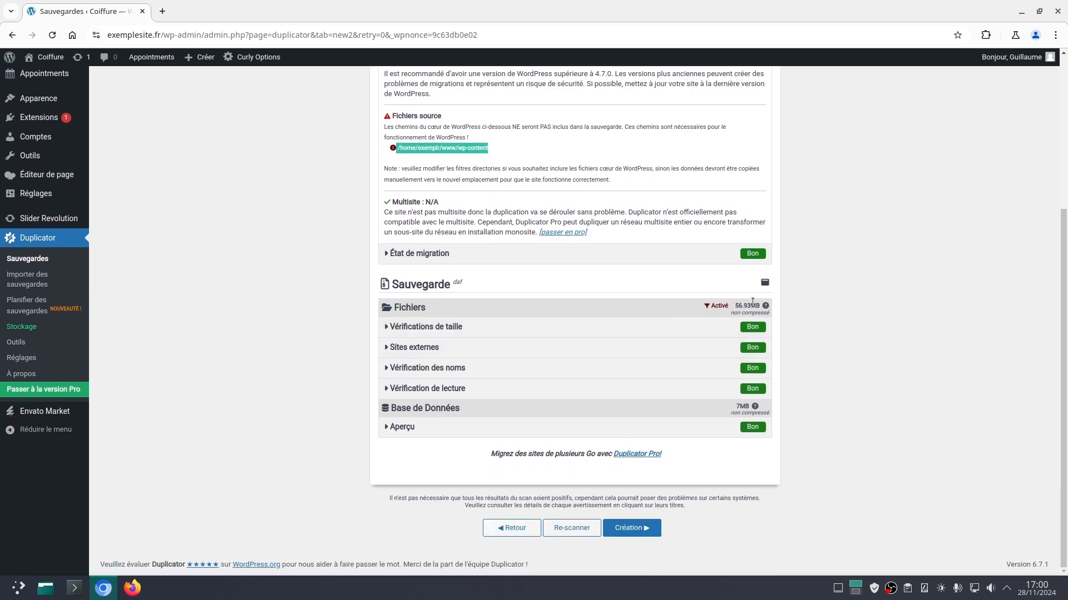
mouse_move(764, 308)
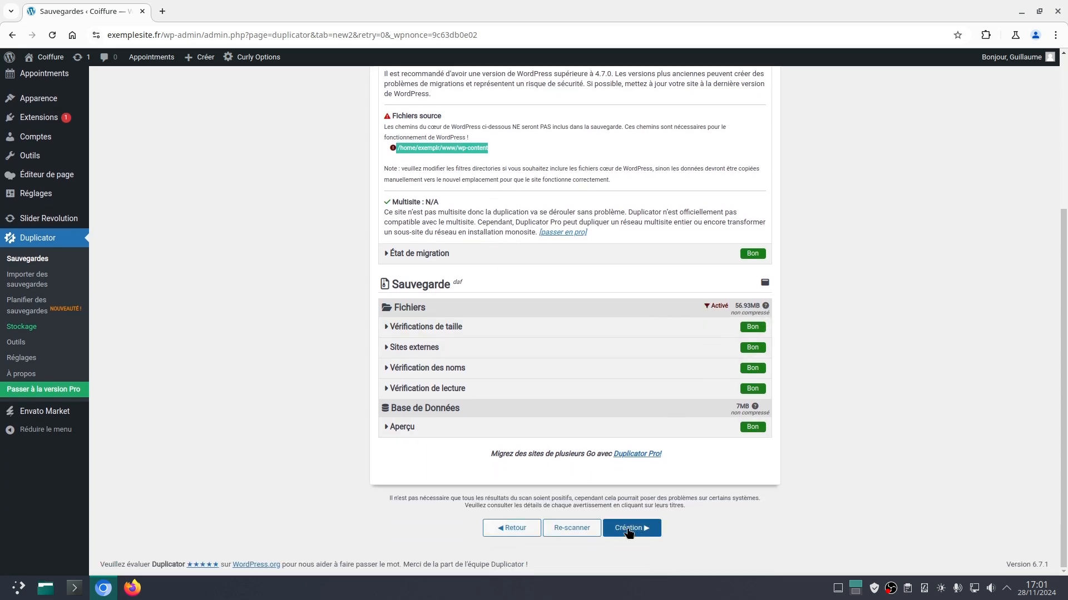
click(632, 529)
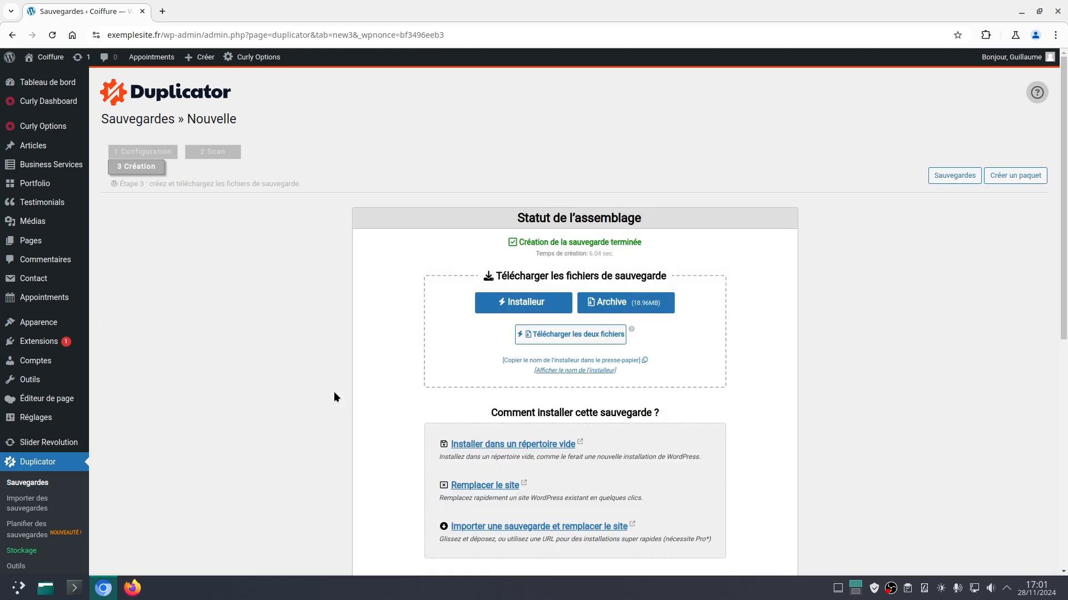
Download both the installer and the archive, allowing the site multiple downloads, and close the browser
scroll(384, 306, down, 1)
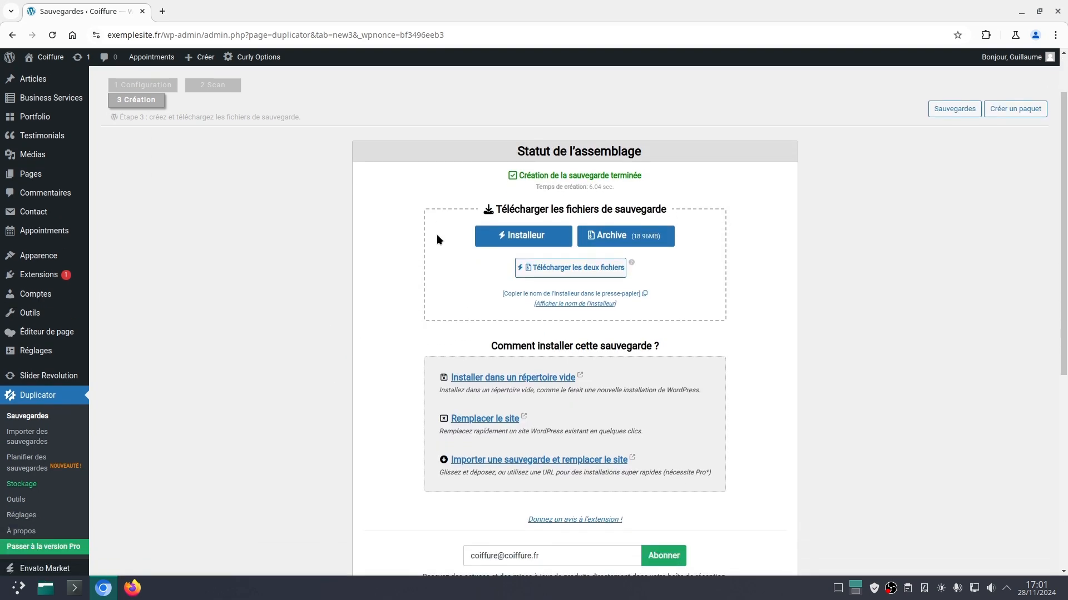
click(574, 268)
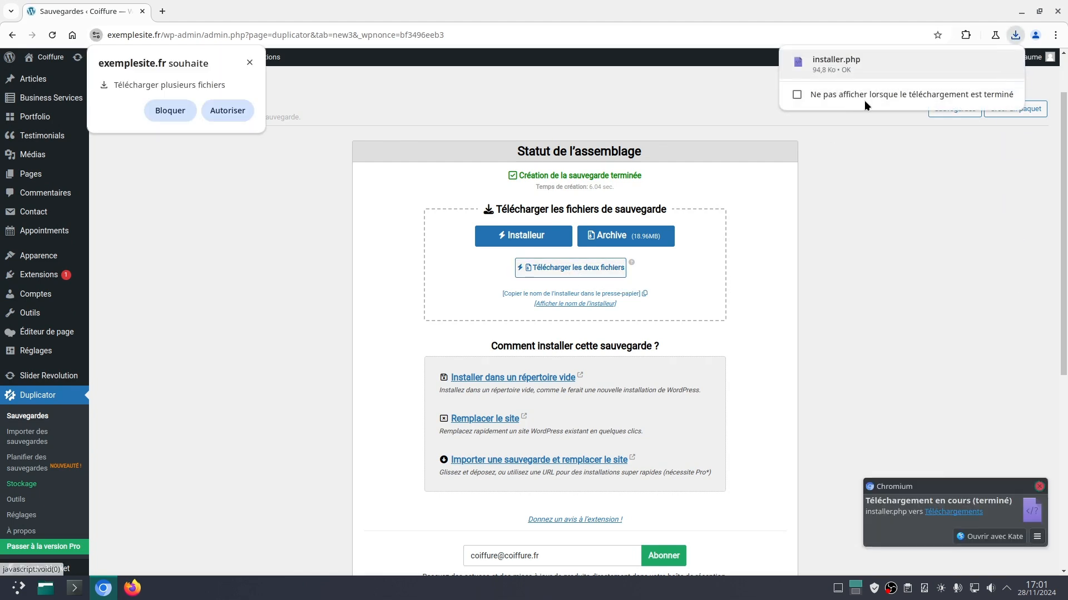
click(229, 111)
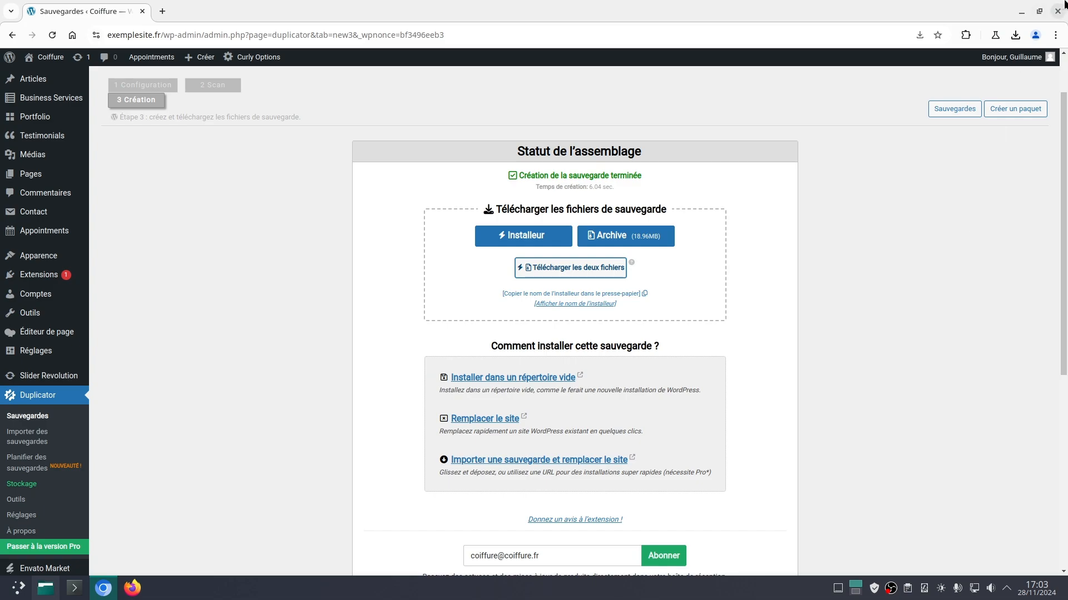
click(1057, 12)
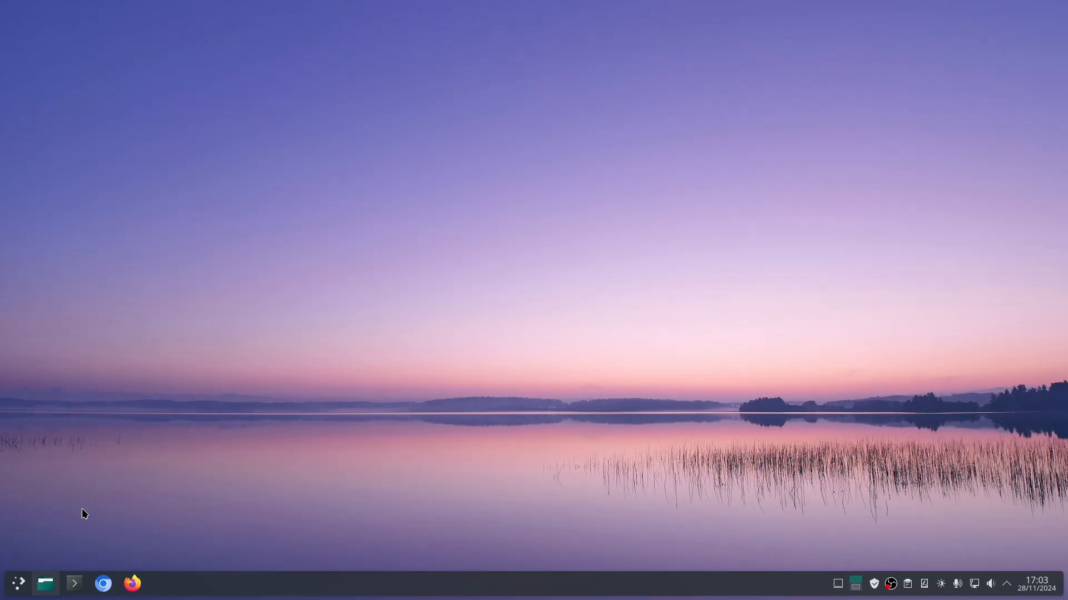
Switch to the Dolphin file manager and place the Téléchargements folder and the XAMPP htdocs folder in side-by-side windows
click(50, 593)
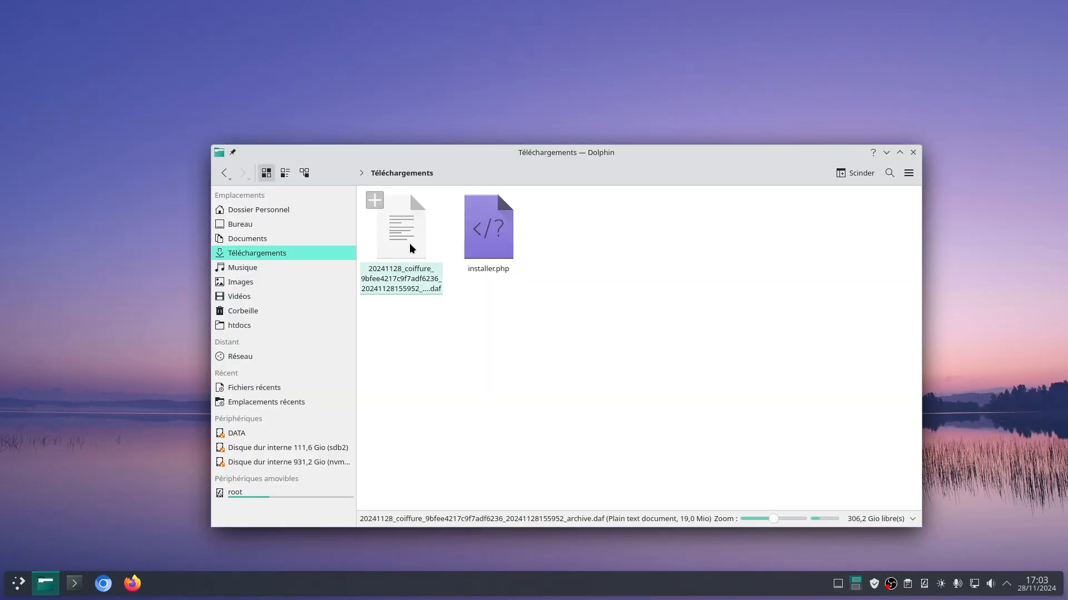
drag(552, 154, 0, 189)
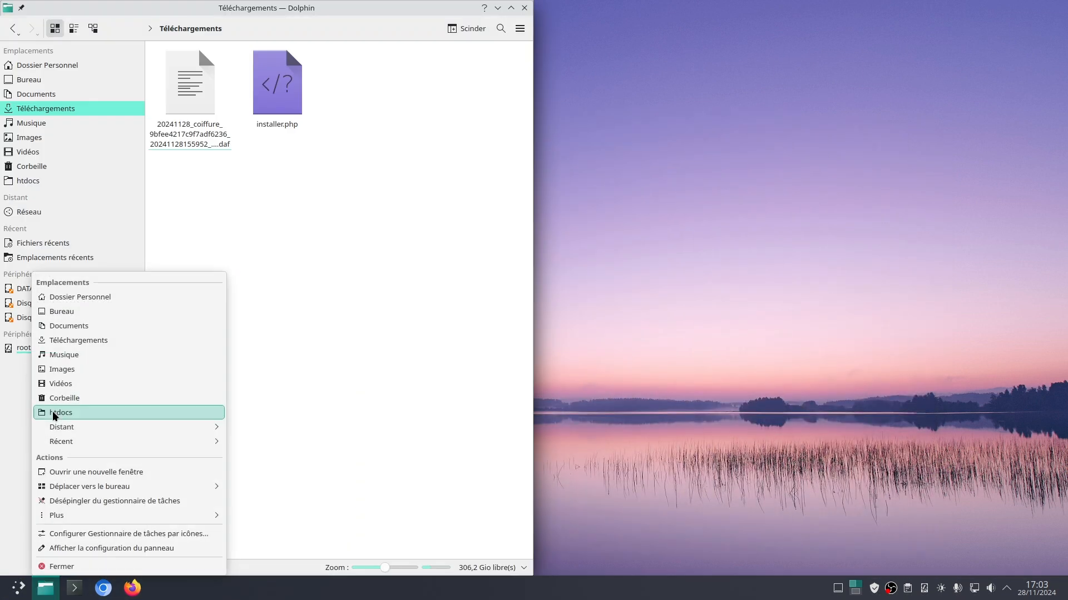
click(56, 412)
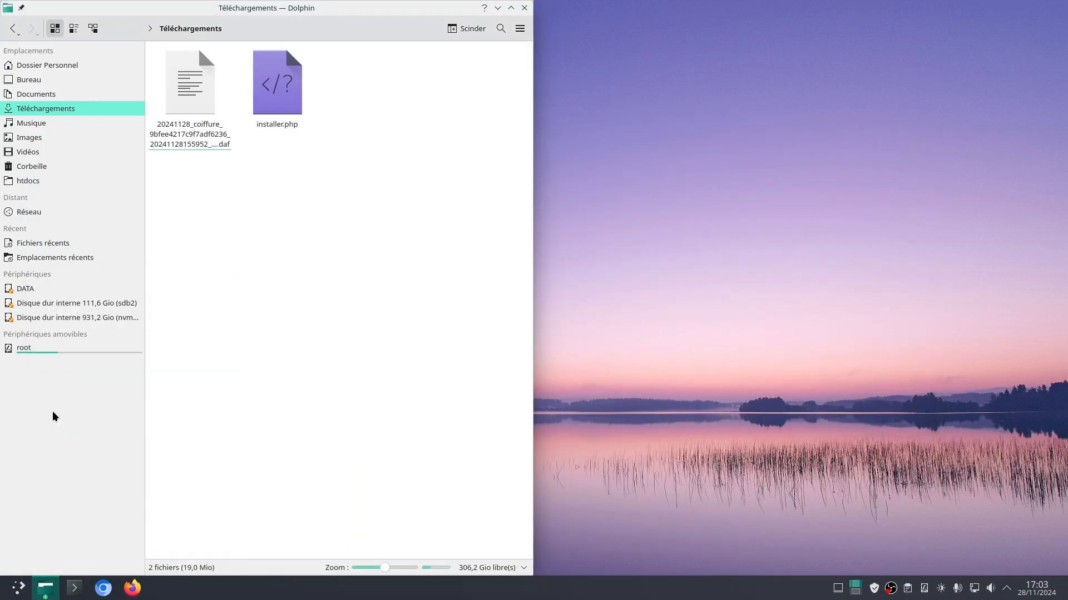
drag(440, 13, 703, 11)
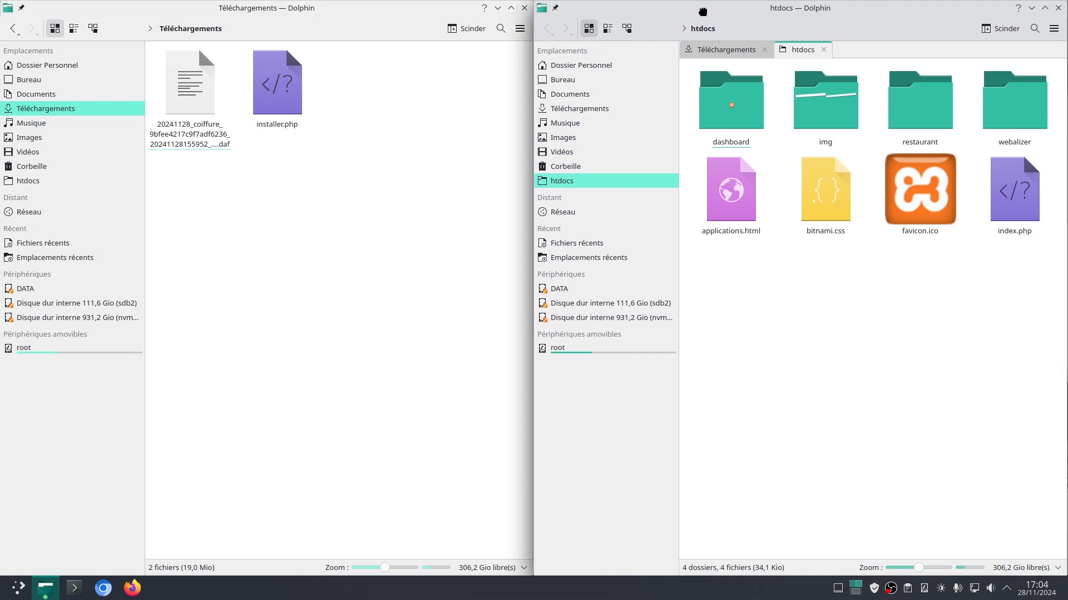
Create a folder named coiffure in htdocs and open it
right_click(748, 280)
mouse_move(790, 290)
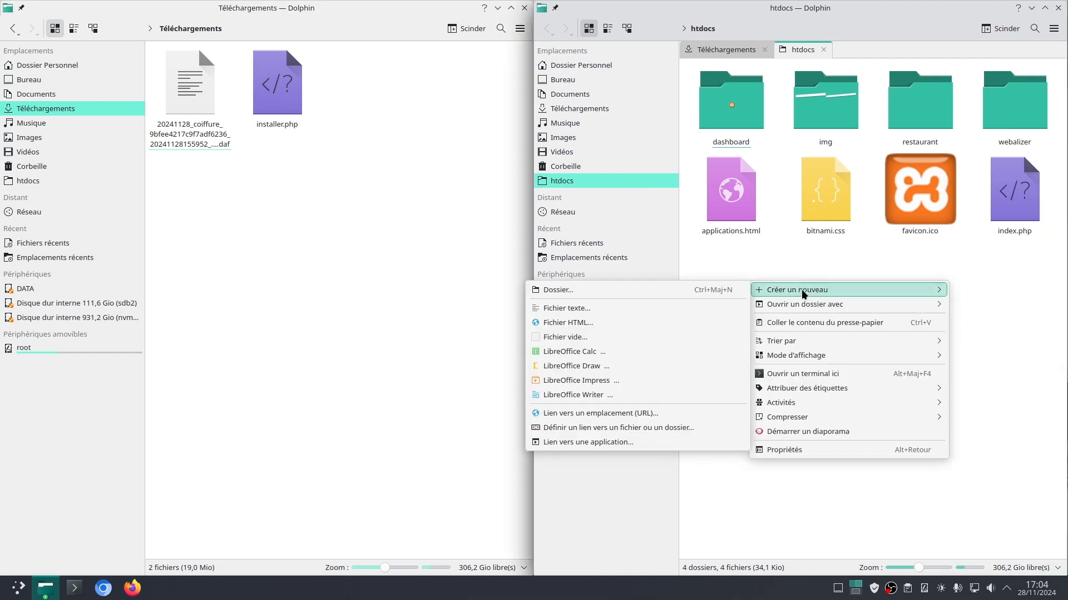
click(673, 290)
text(coiffure)
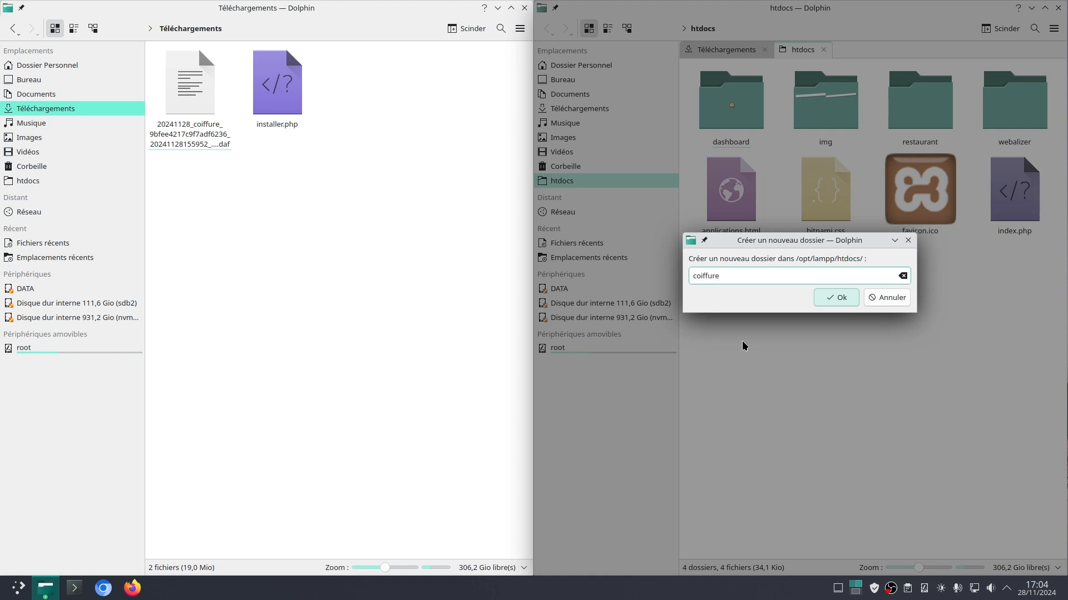
key(Return)
double_click(719, 100)
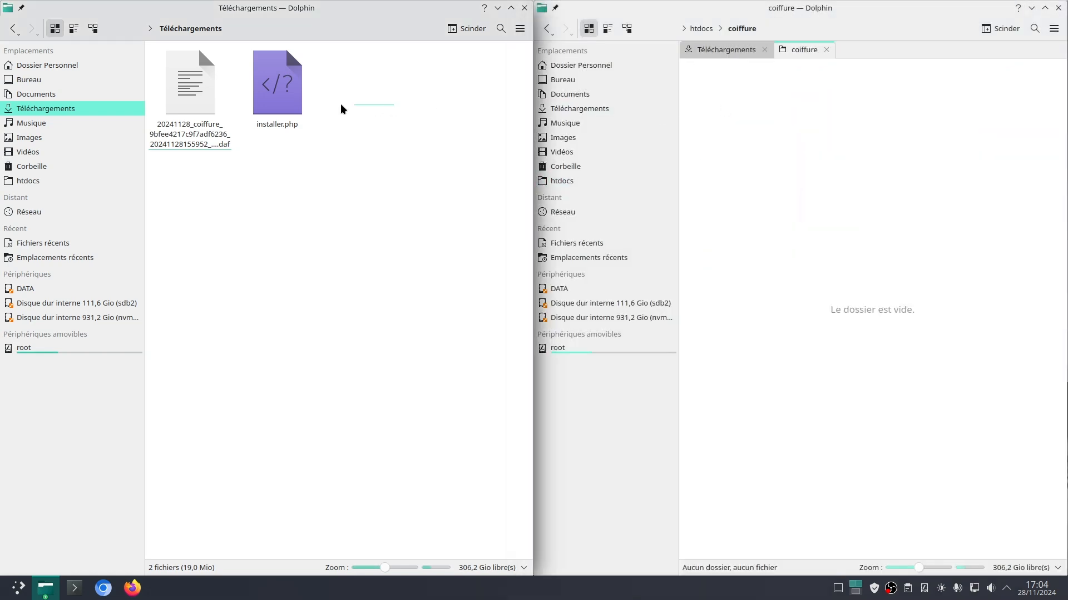
Move the .daf archive and installer.php from Téléchargements into the coiffure folder
drag(342, 109, 138, 89)
drag(282, 98, 847, 159)
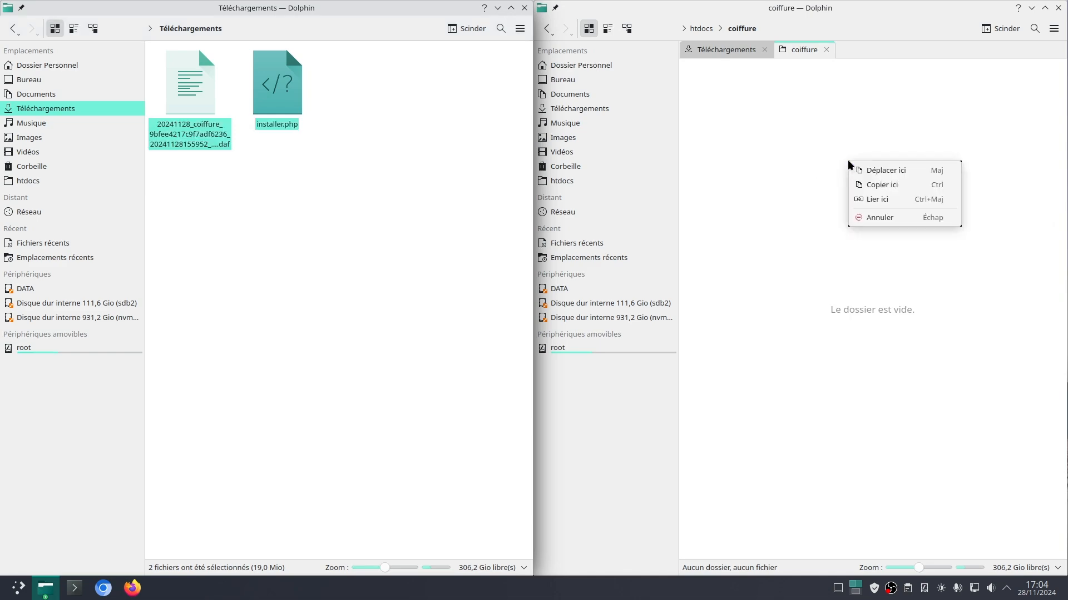
click(884, 170)
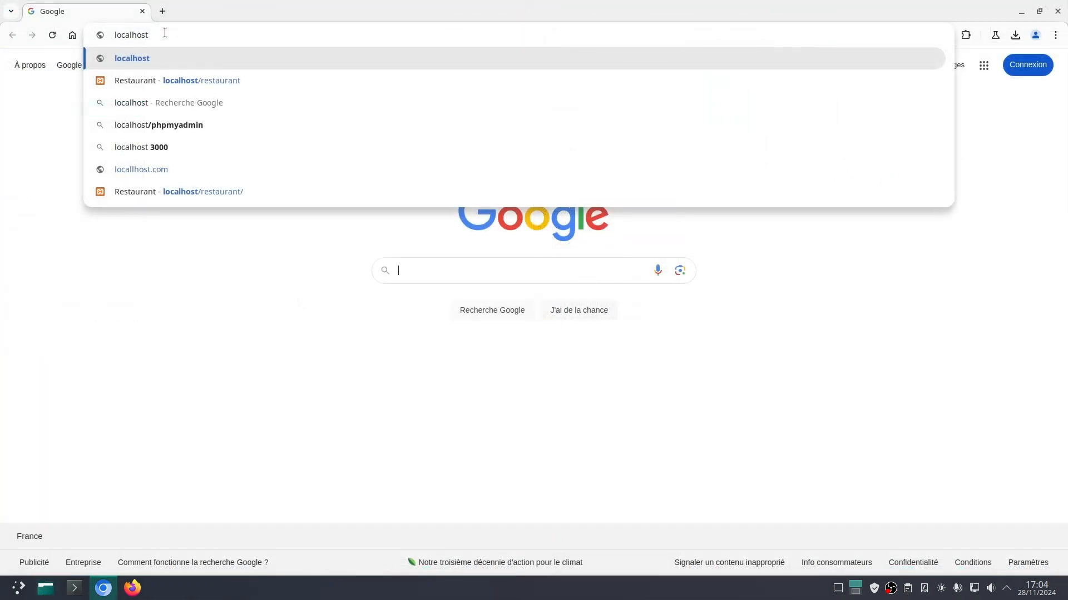
In the Chromium browser, reach phpMyAdmin from the localhost XAMPP dashboard and create a database named coiffure with utf8mb4_general_ci collation
key(Return)
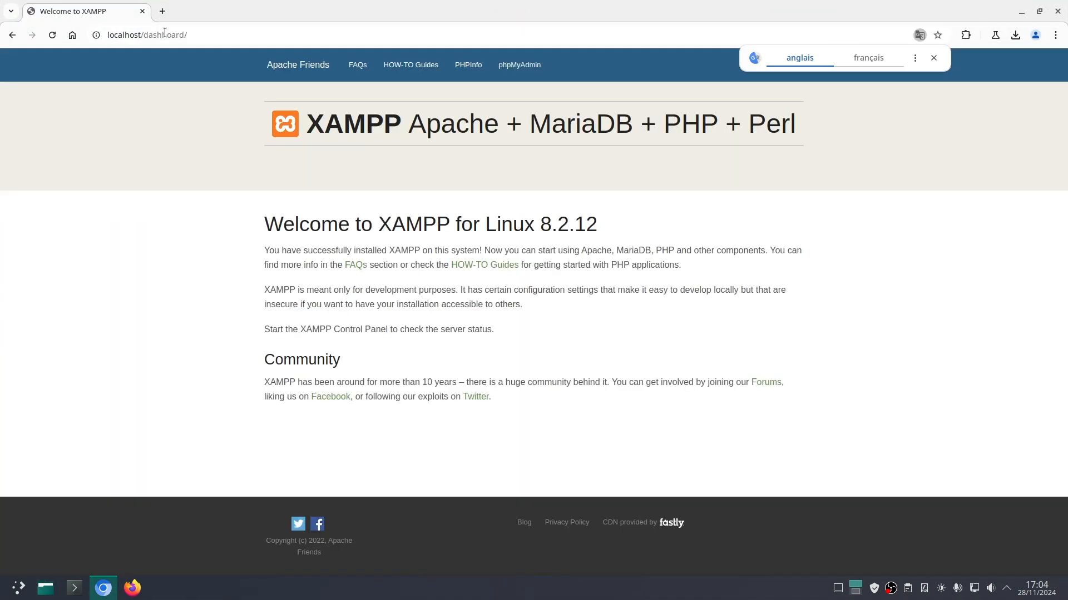
click(505, 67)
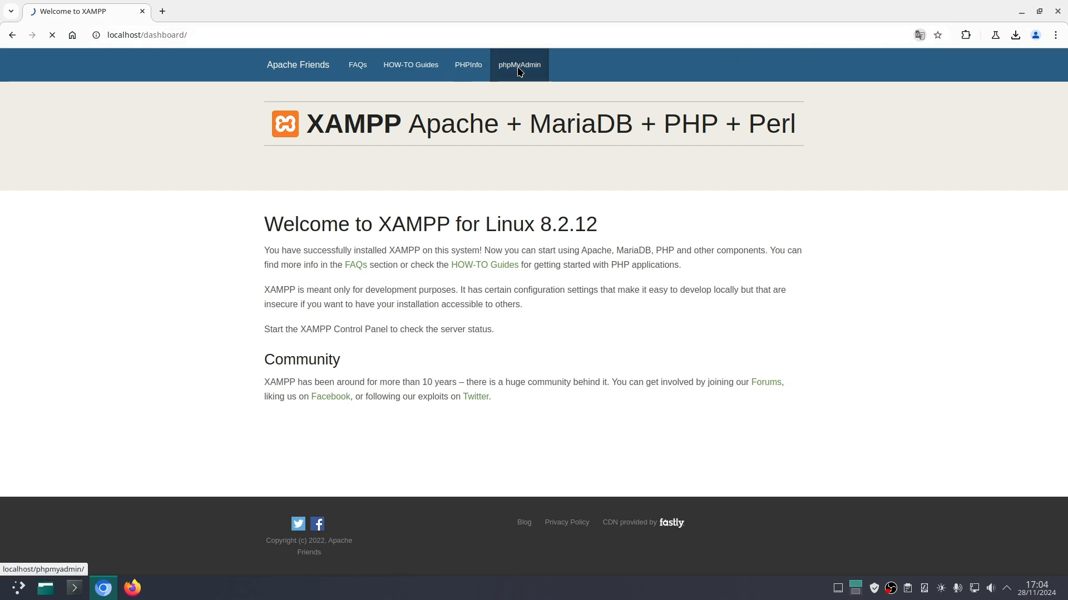
click(52, 119)
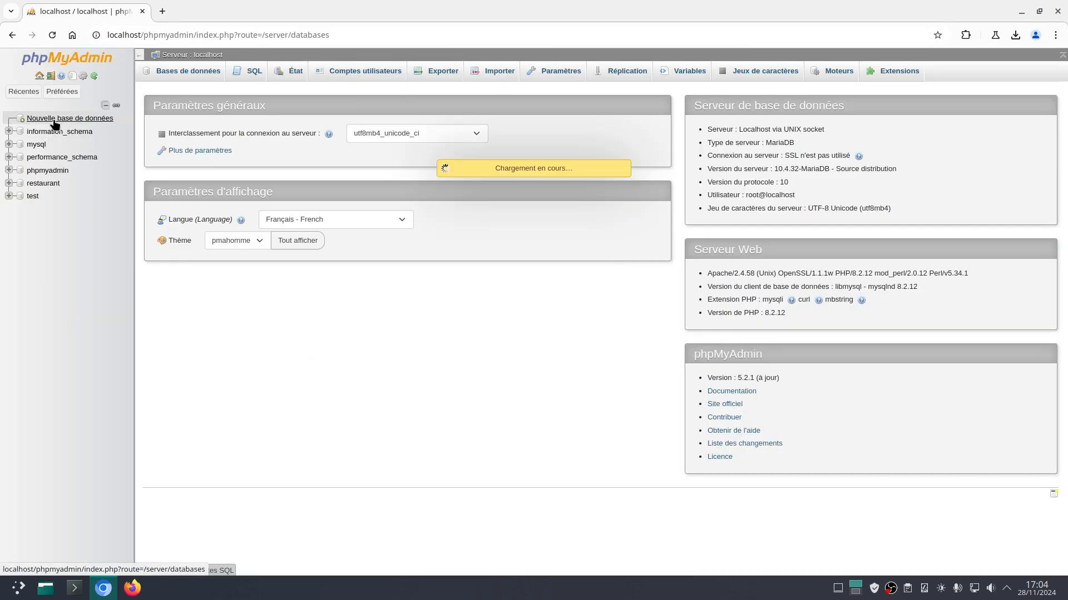
click(196, 164)
text(coiffure)
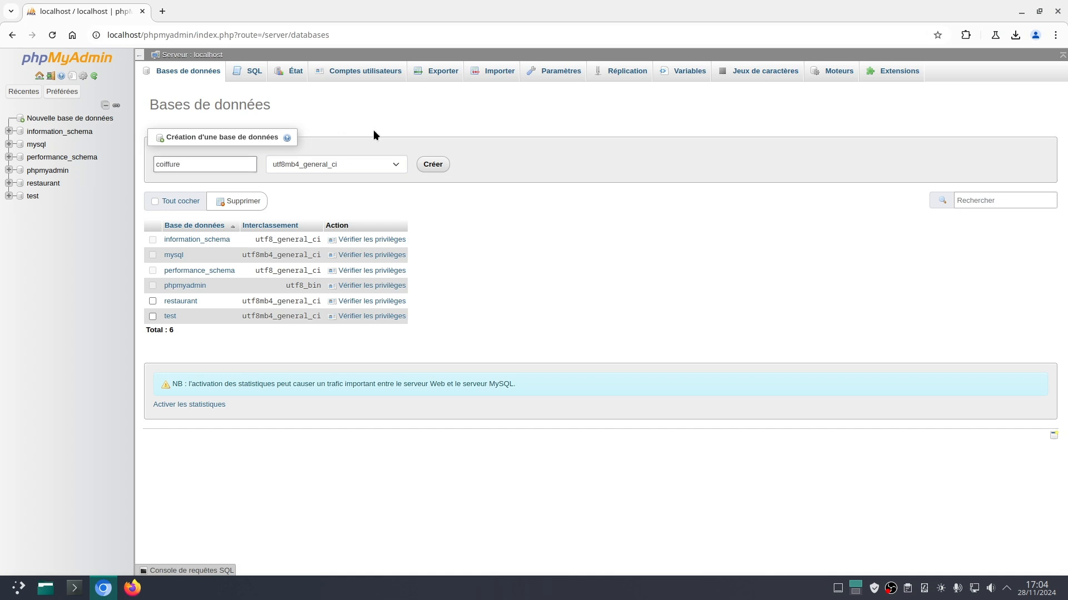
click(433, 165)
Go to localhost/coiffure and launch installer.php
key(ctrl+l)
text(localhost/coiffure)
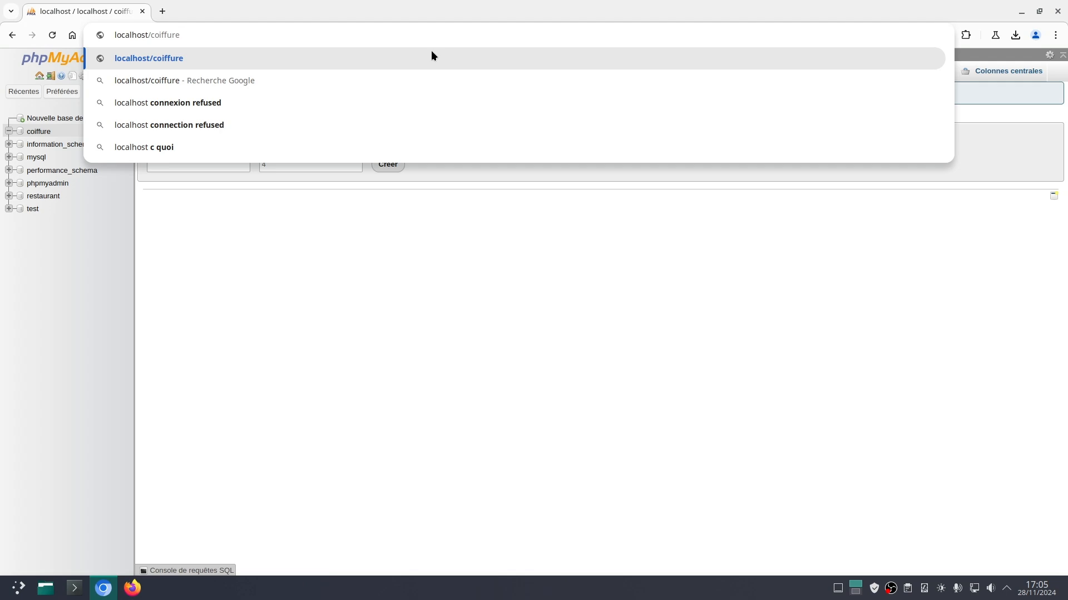
key(Return)
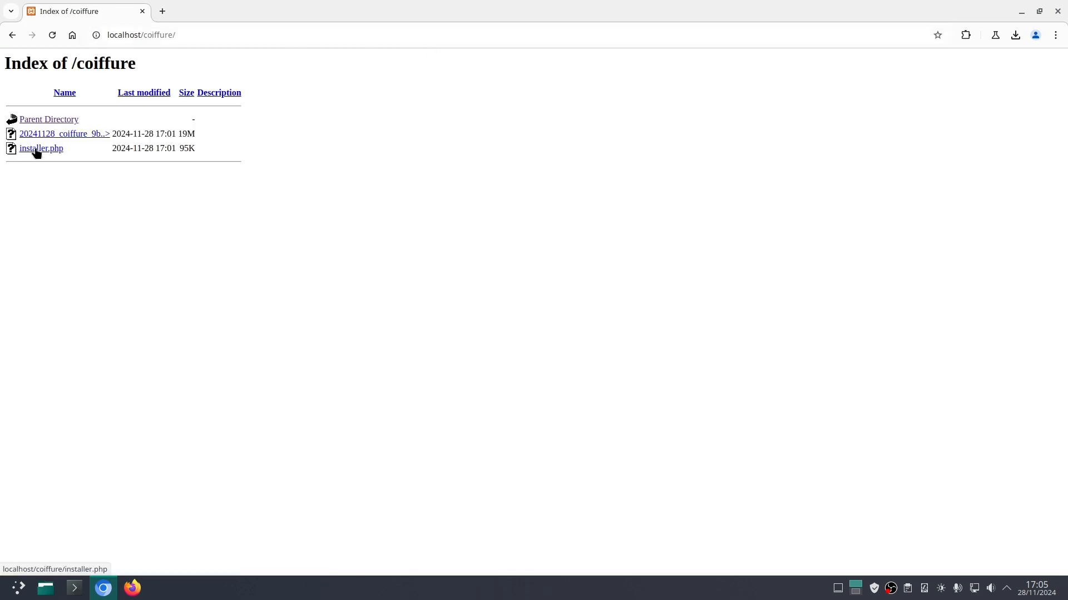
click(37, 149)
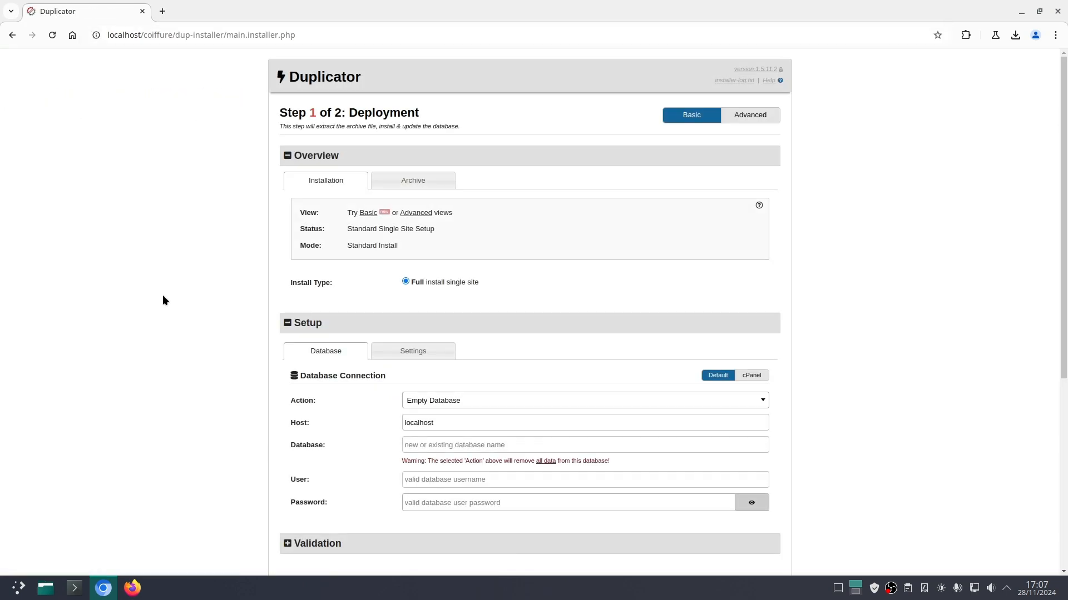
Set the installer's database to coiffure with user root and no password, and validate the setup
scroll(163, 300, down, 3)
click(438, 245)
text(coiffure)
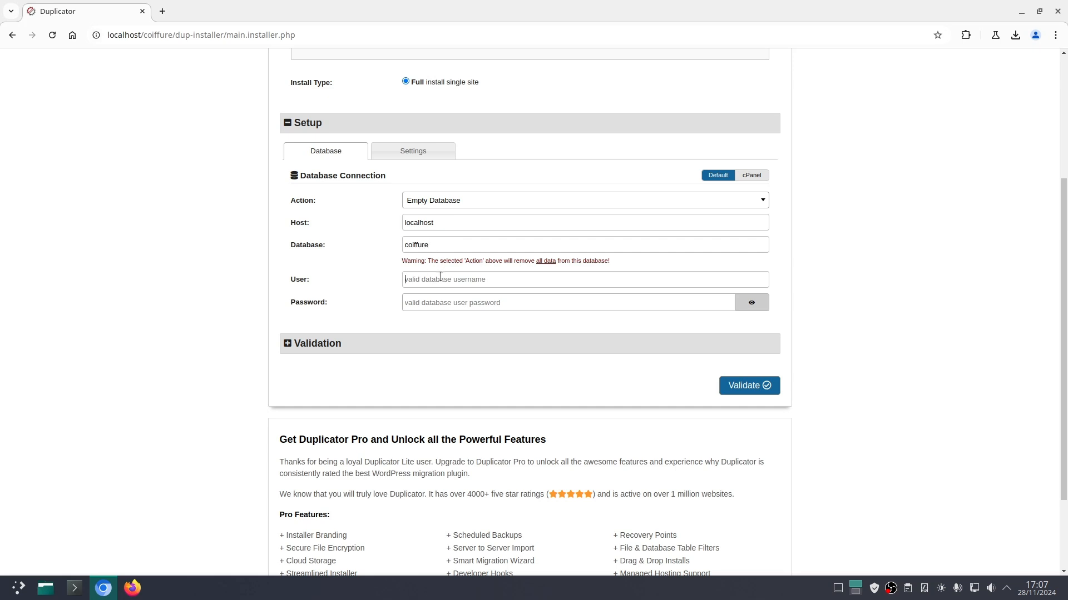
text(root)
click(752, 388)
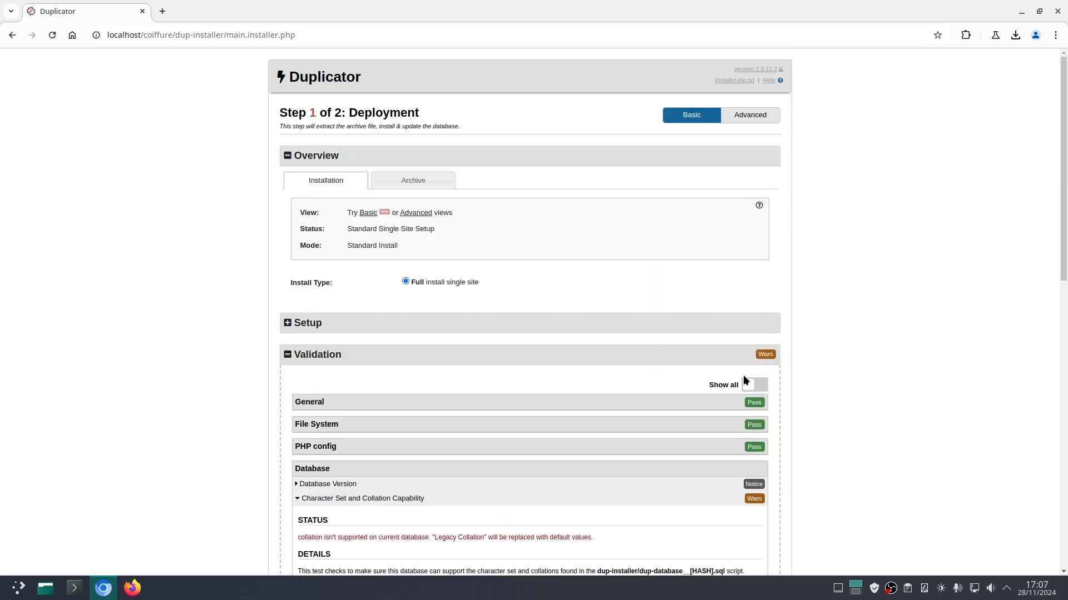
Accept the installer's terms and notices and run the deployment of the coiffure site with the validated settings
scroll(878, 353, down, 7)
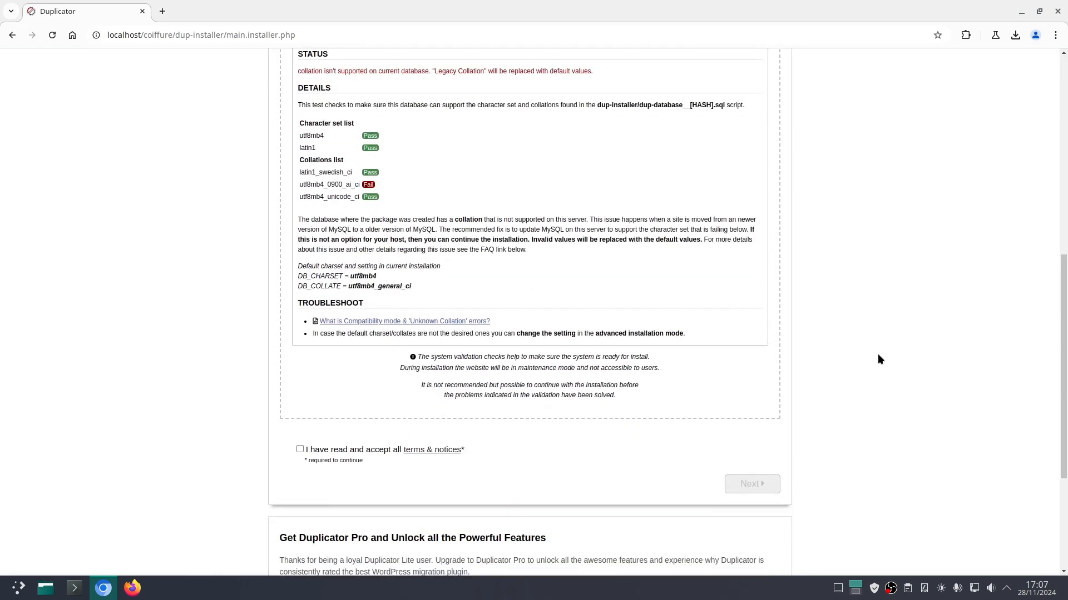
scroll(878, 355, down, 2)
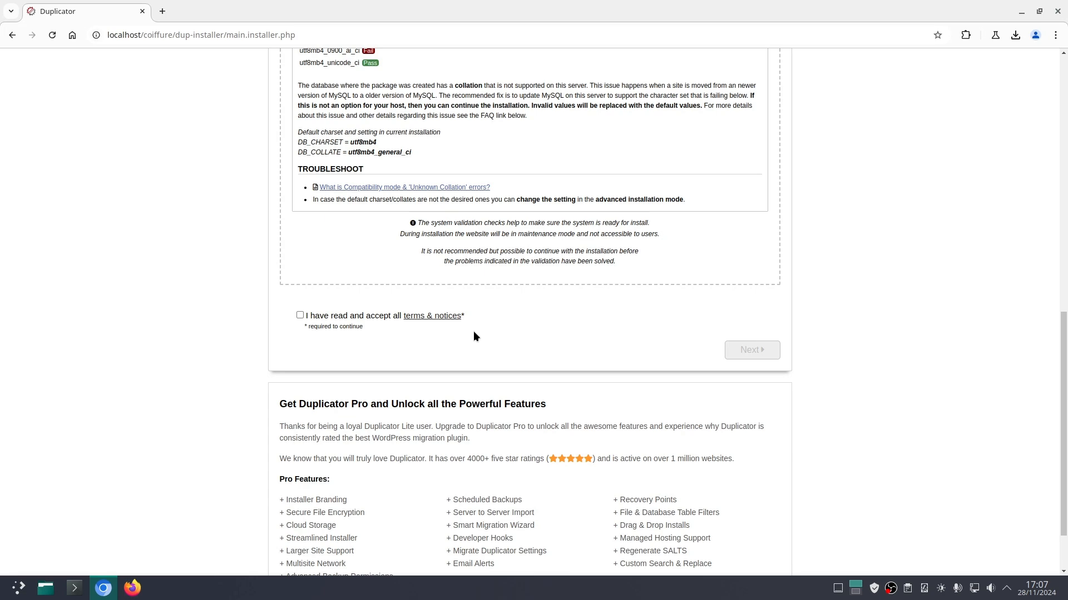
click(315, 319)
click(750, 352)
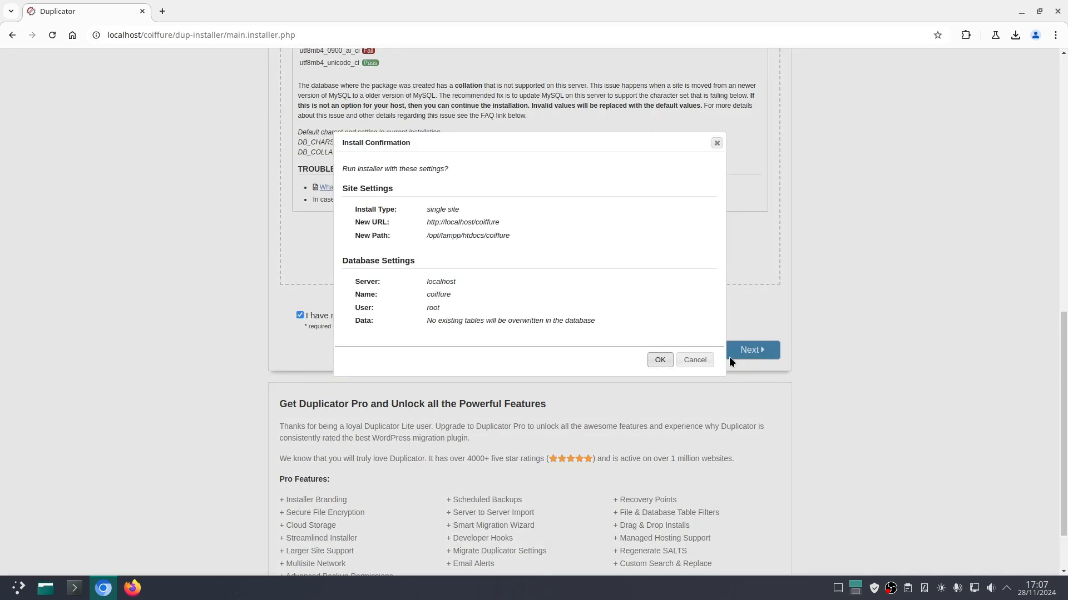
click(660, 361)
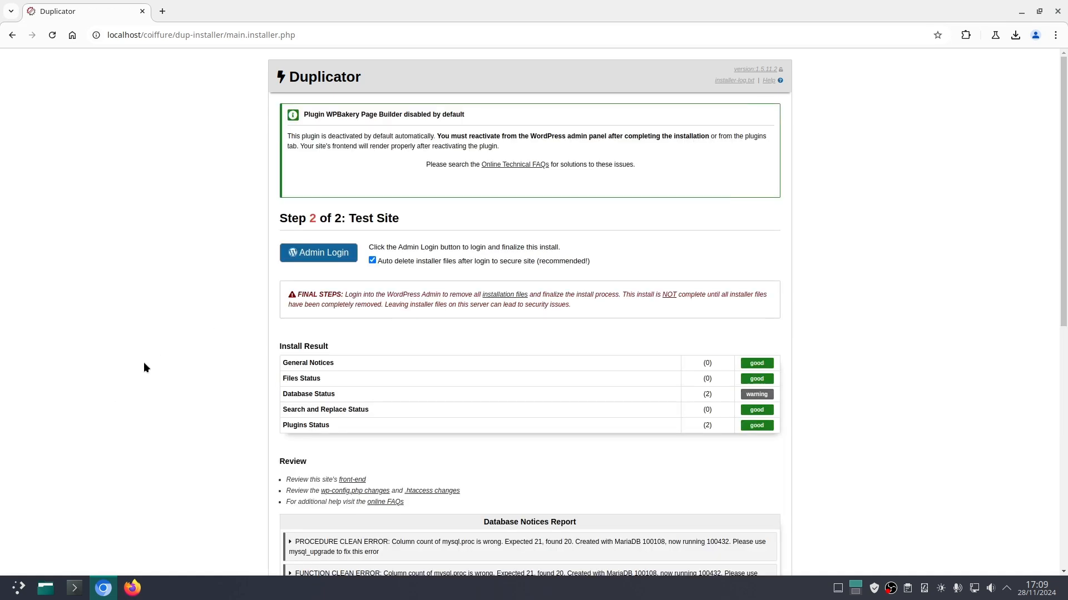
Check the extracted files in the coiffure folder, then launch FileZilla and connect to the saved hosting site
click(47, 590)
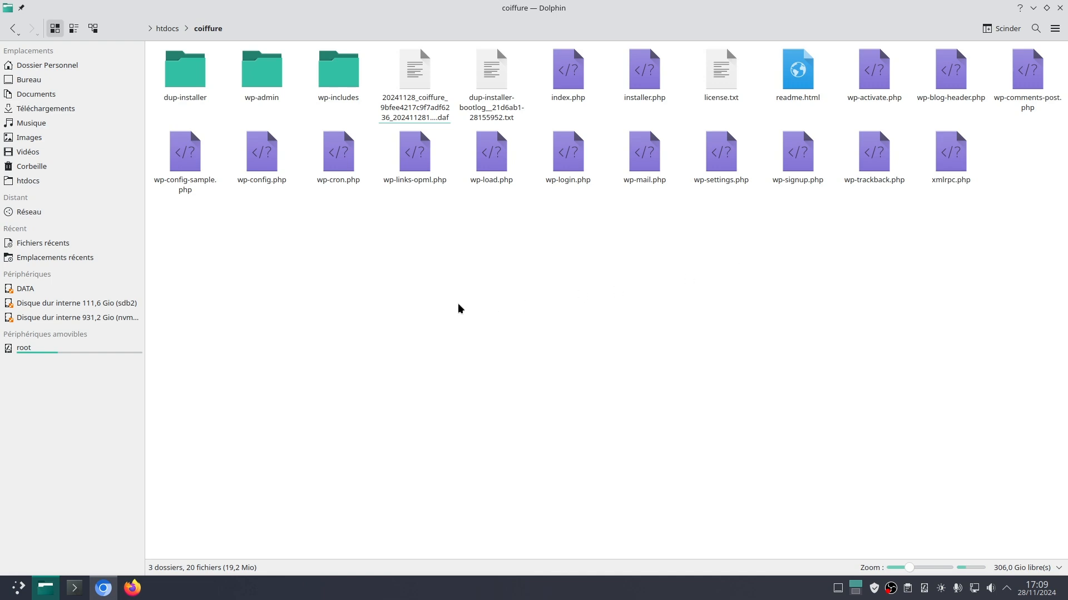
click(19, 591)
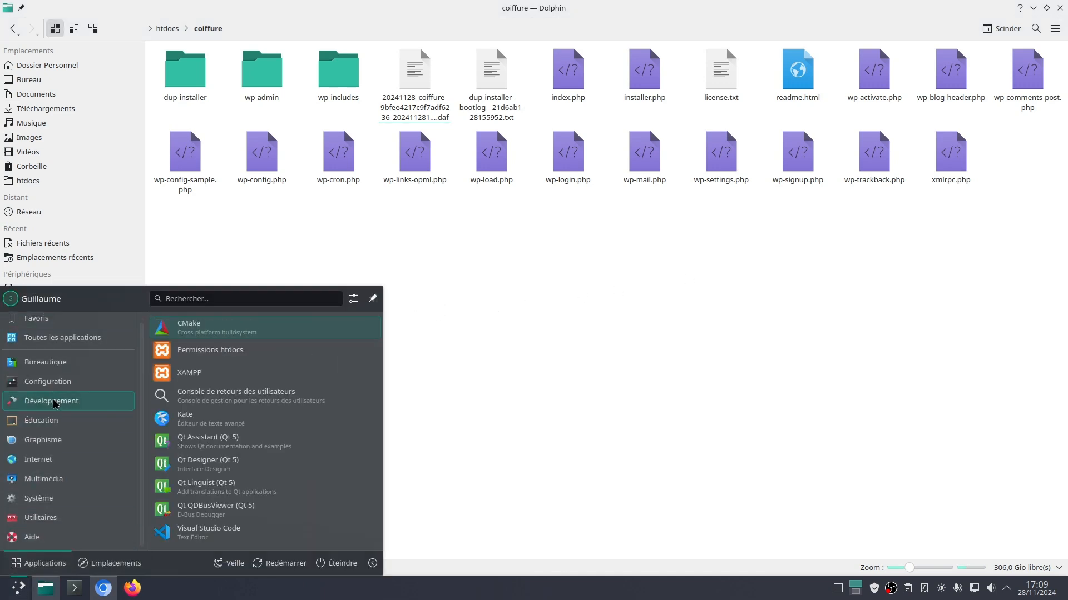
mouse_move(38, 463)
click(182, 398)
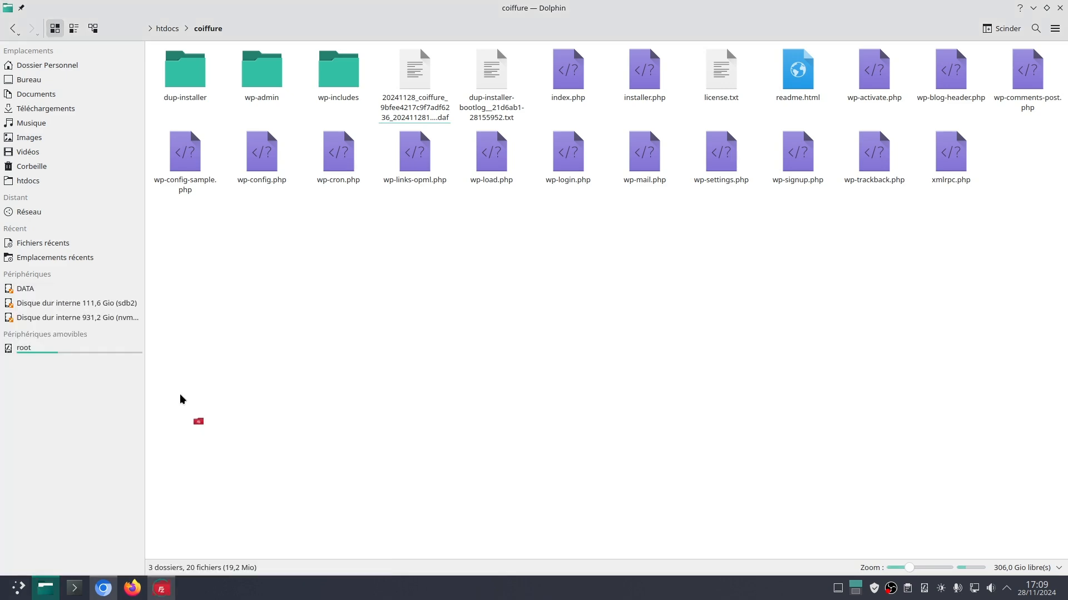
click(228, 66)
click(248, 84)
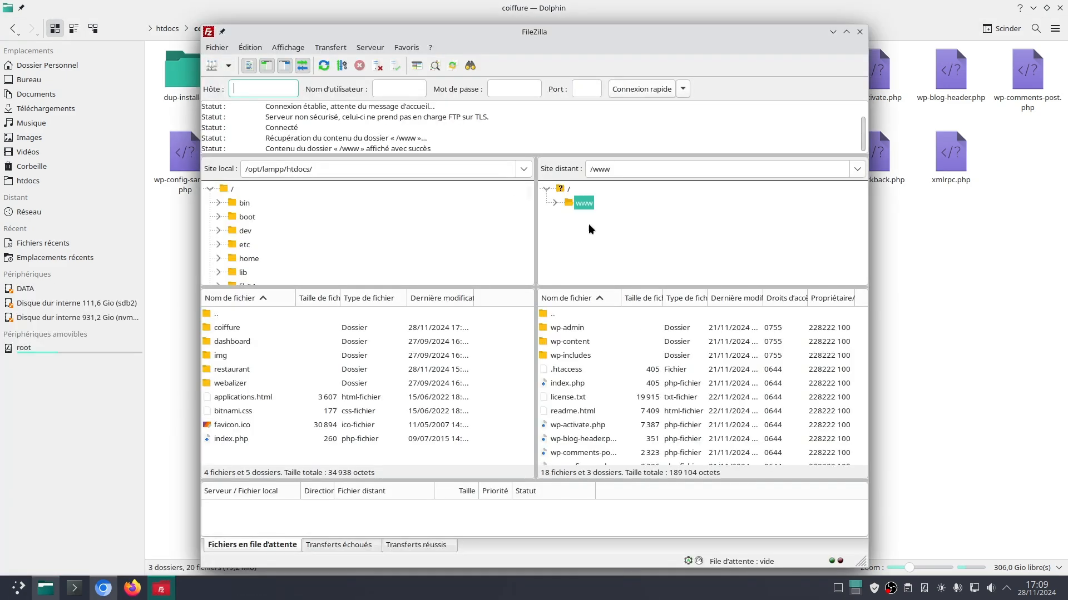
Download the wp-content folder from the remote /www directory into the local /opt/lampp/htdocs/coiffure folder
click(563, 345)
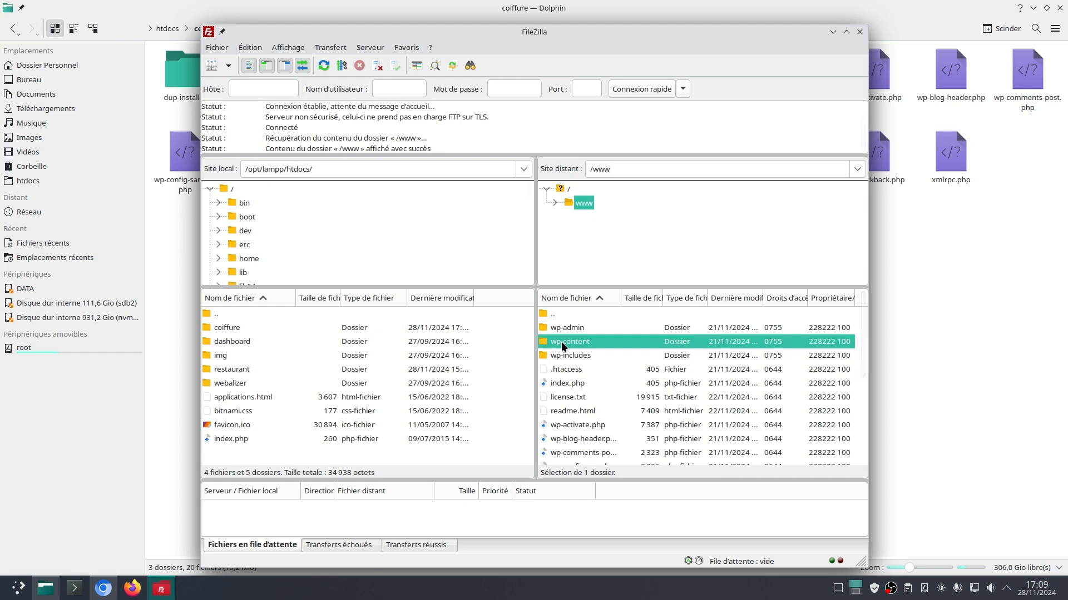
double_click(222, 328)
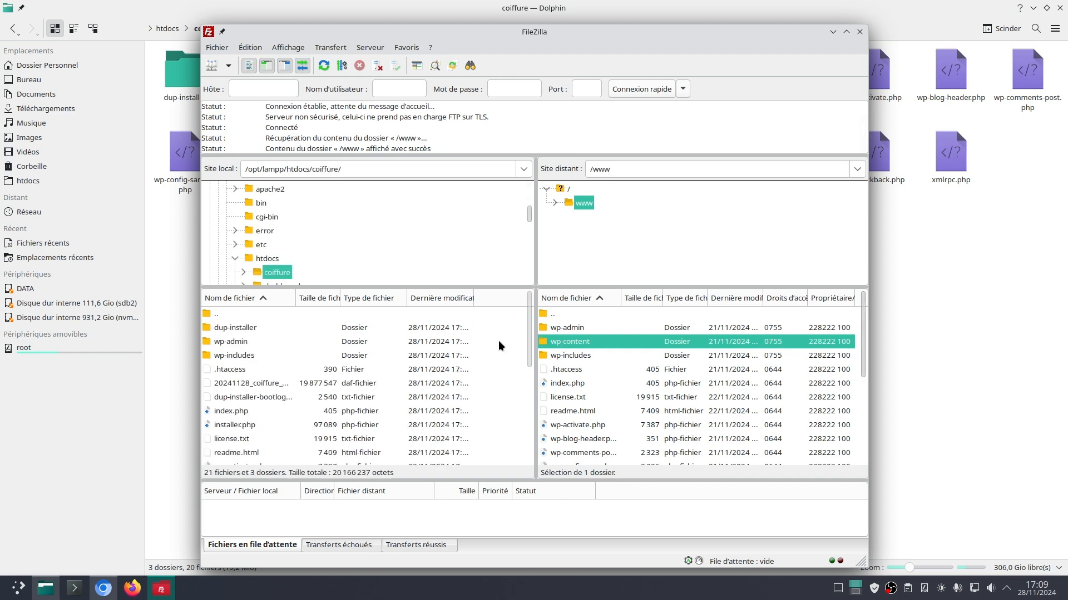
drag(569, 346, 281, 413)
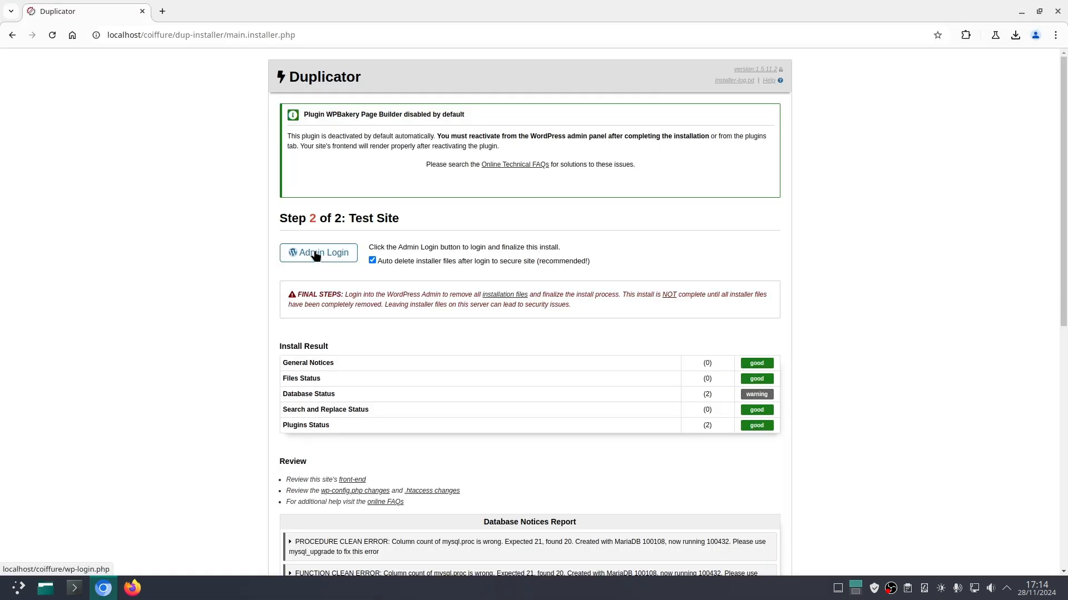
Back in Duplicator's installer in the browser, go to the admin login and sign in with the administrator's username and password
click(315, 254)
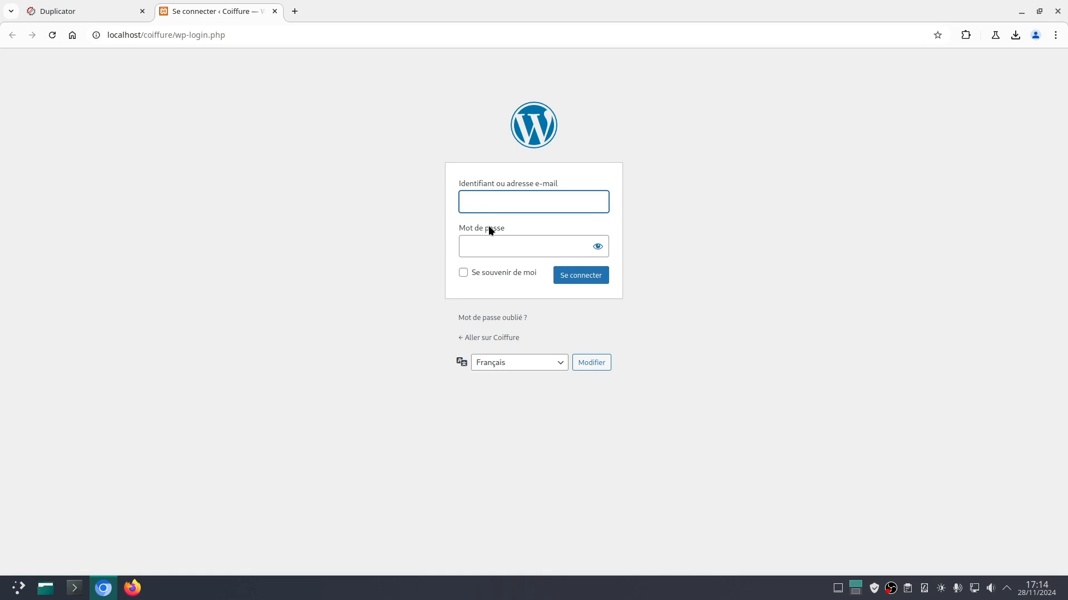
text(guillaume)
key(Tab)
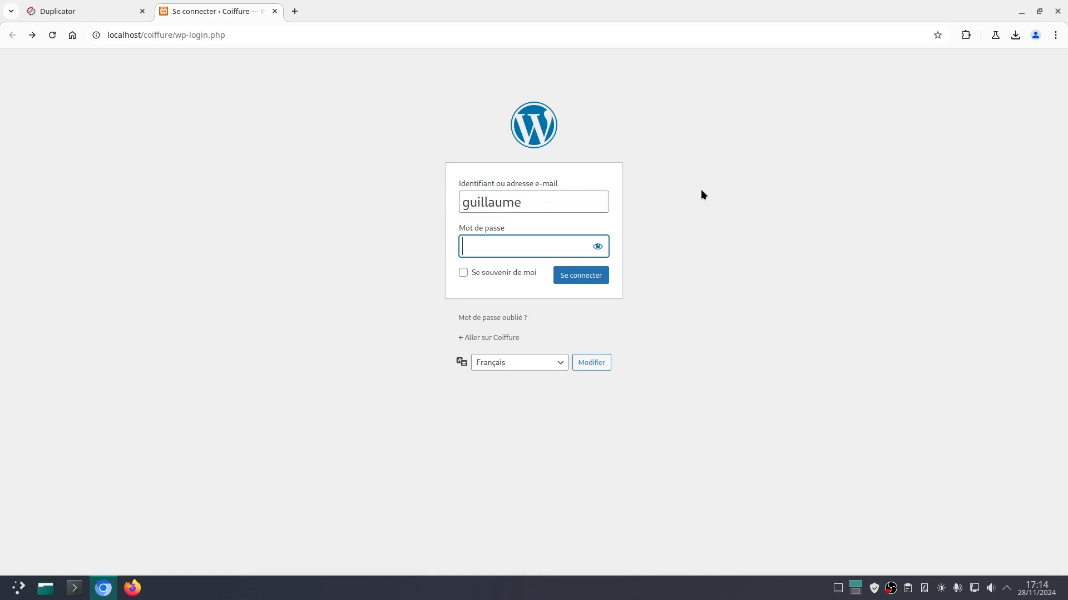
text(••••••)
key(Return)
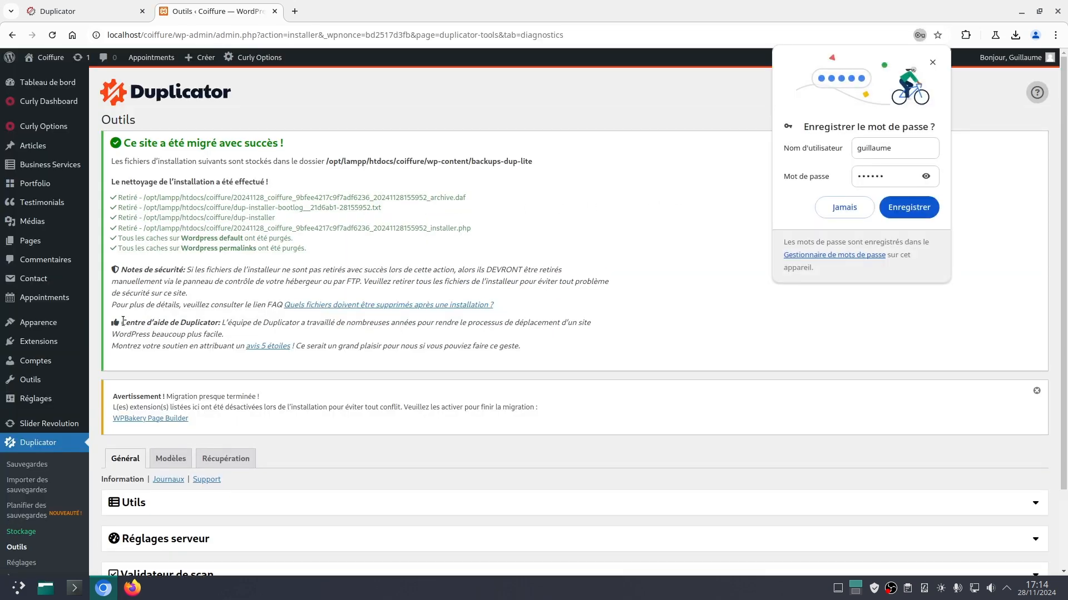
Activate the WPBakery Page Builder extension to finish the migration, and visit the local Coiffure site's home page
click(140, 421)
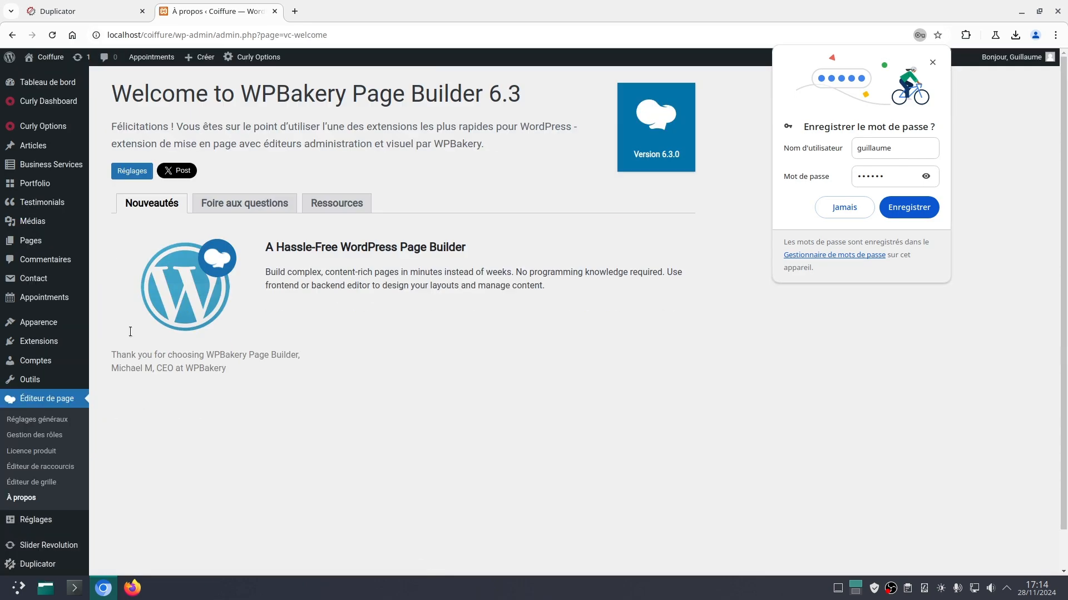
click(52, 57)
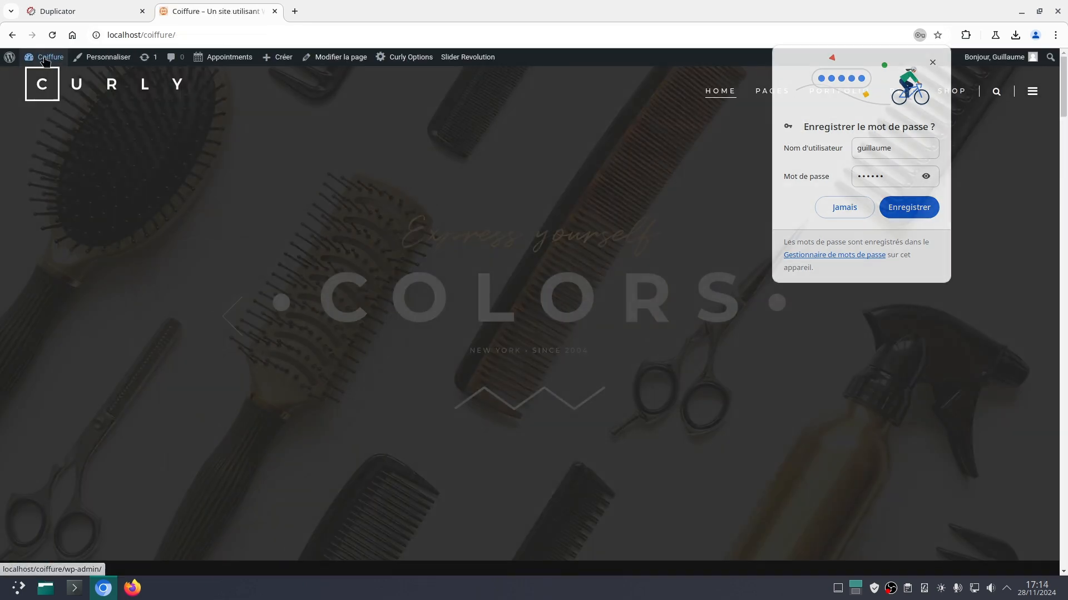